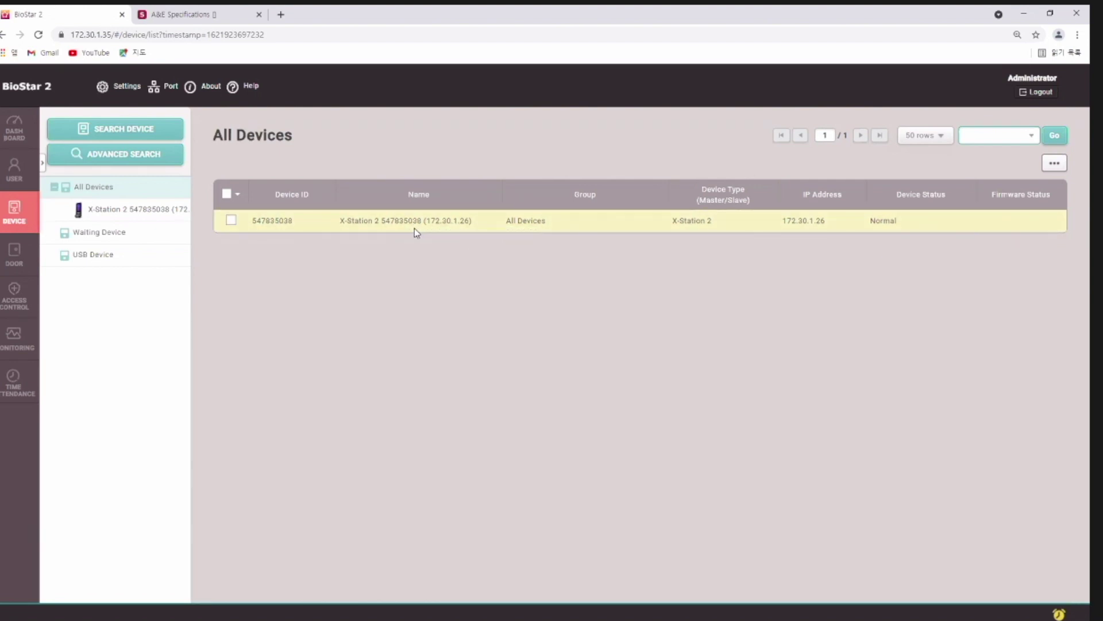
Step: Open the SMTP options from the email settings
left_click(115, 92)
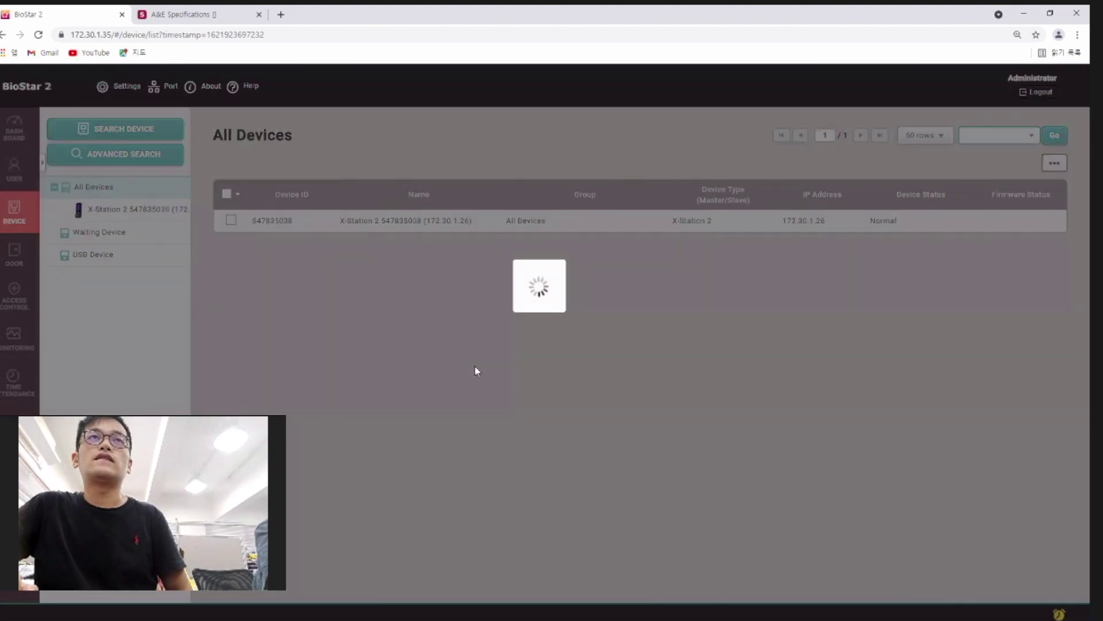
scroll(408, 516, "down", 1)
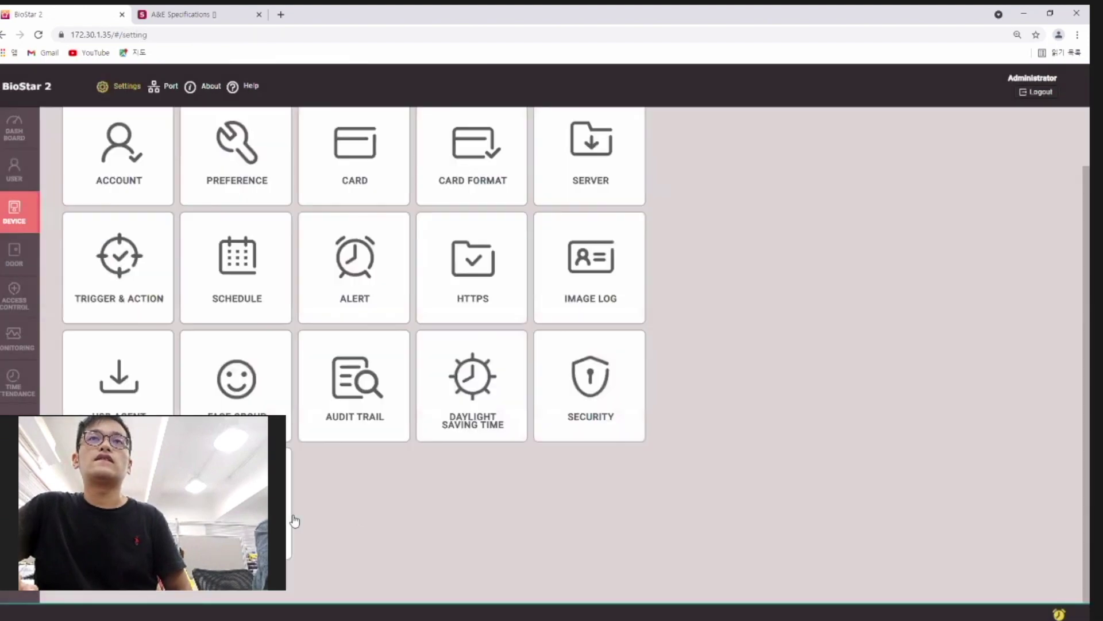
left_click(290, 484)
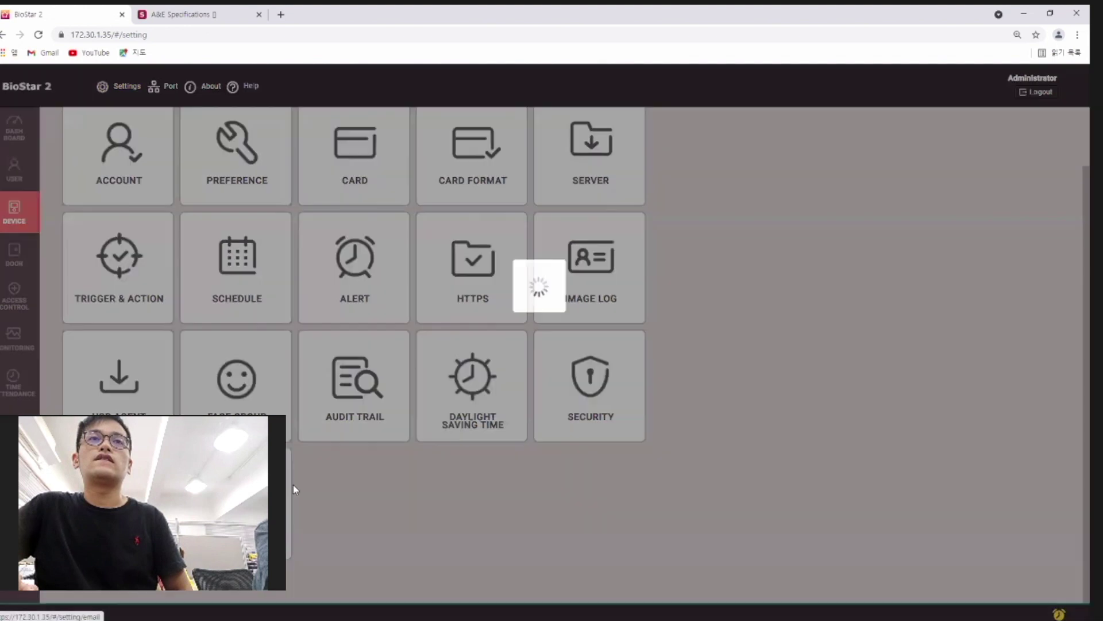
left_click(379, 217)
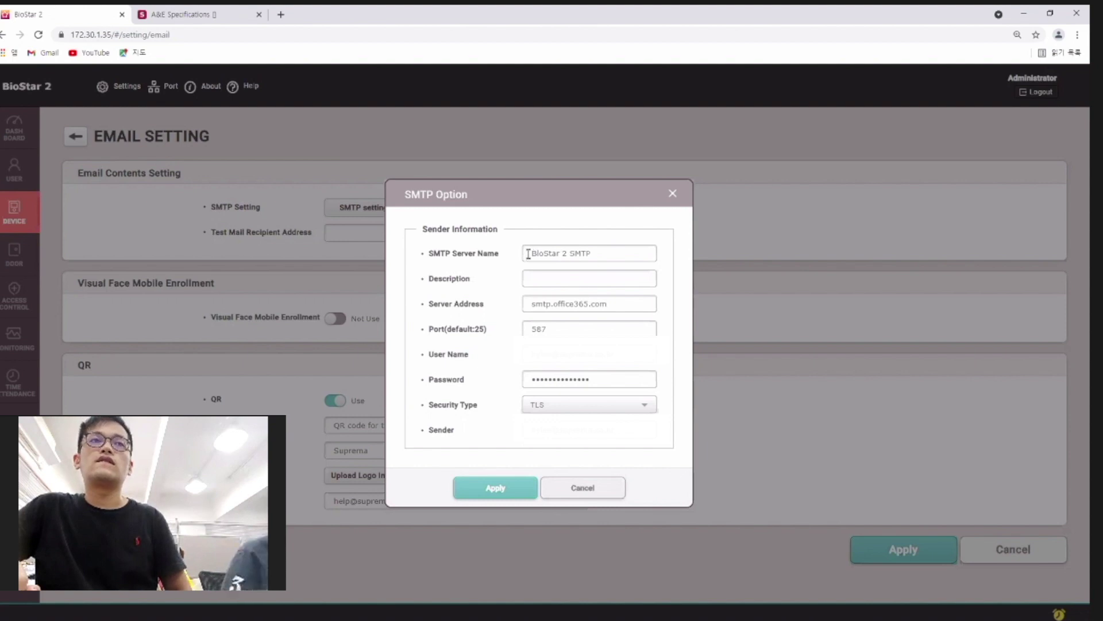
Step: Examine the SMTP server name, description, server address, port, password and sender fields, and close the options without saving
left_click_drag(530, 253, 598, 254)
left_click(598, 254)
left_click(604, 282)
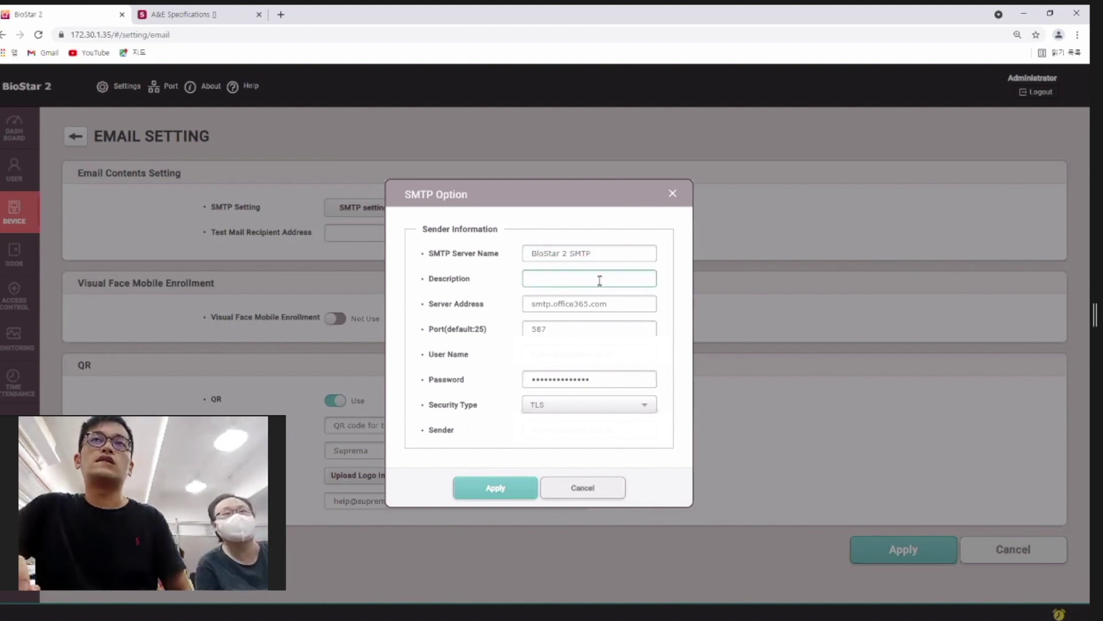
left_click_drag(613, 307, 537, 323)
double_click(537, 329)
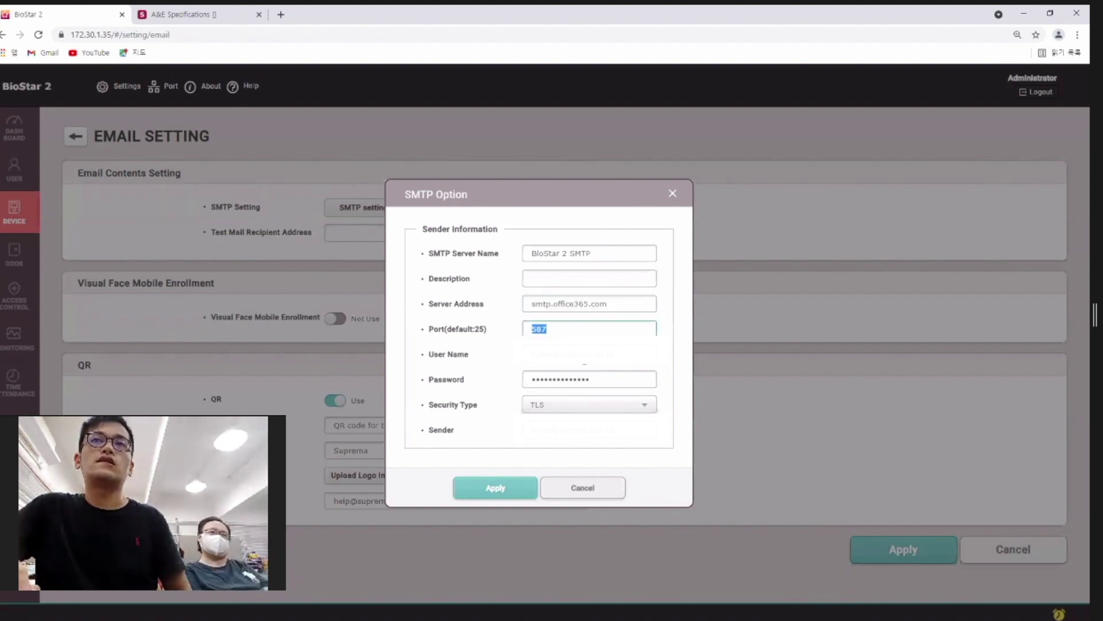
left_click(581, 379)
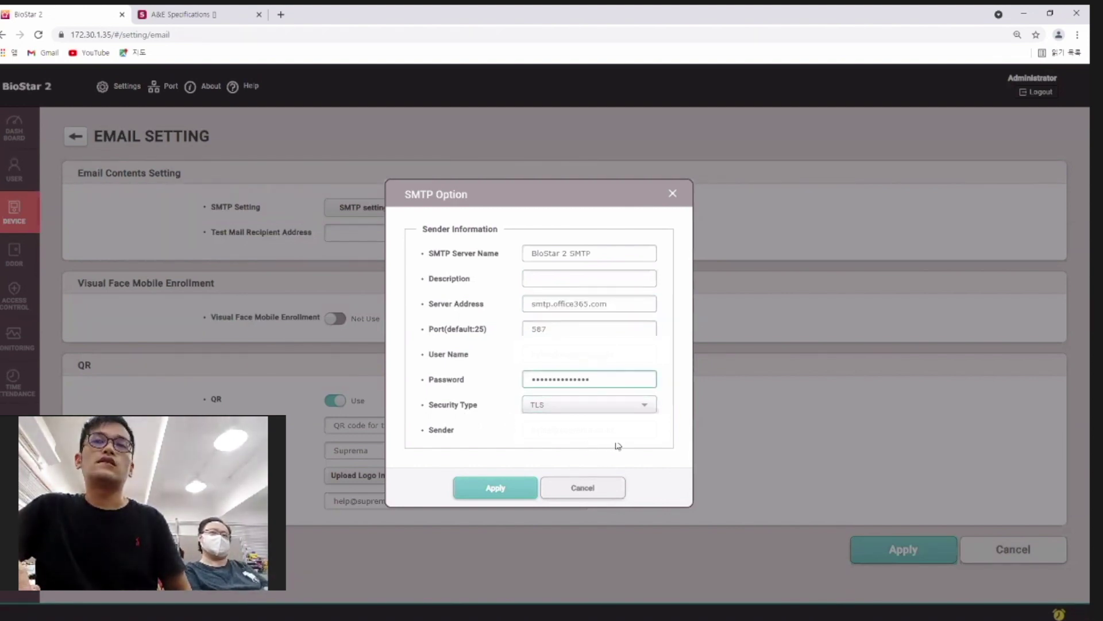
left_click_drag(616, 431, 533, 431)
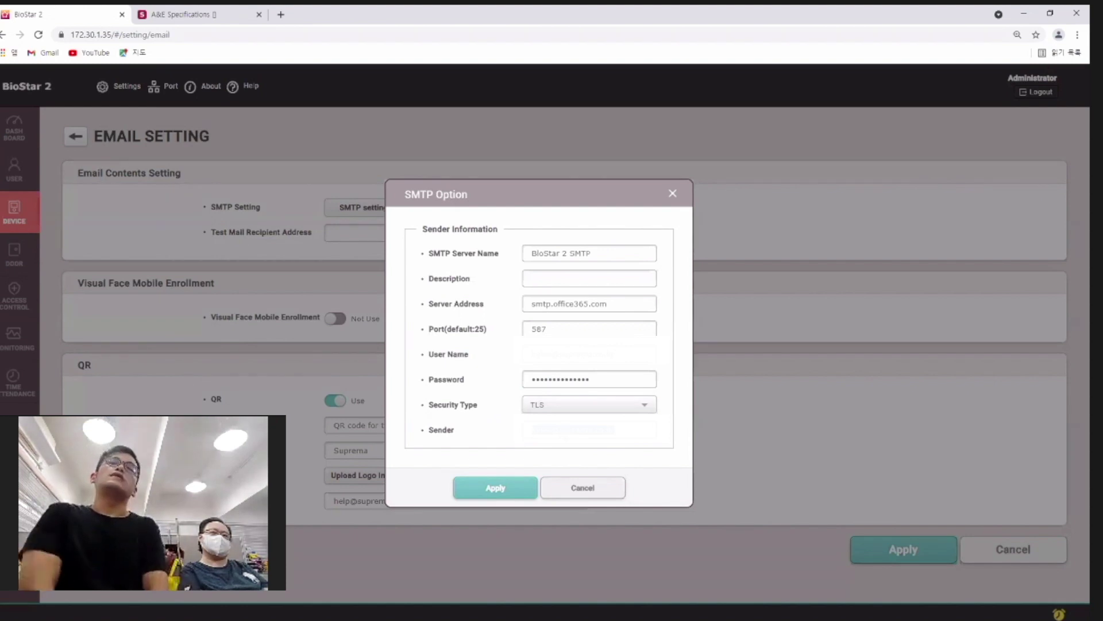
left_click(598, 489)
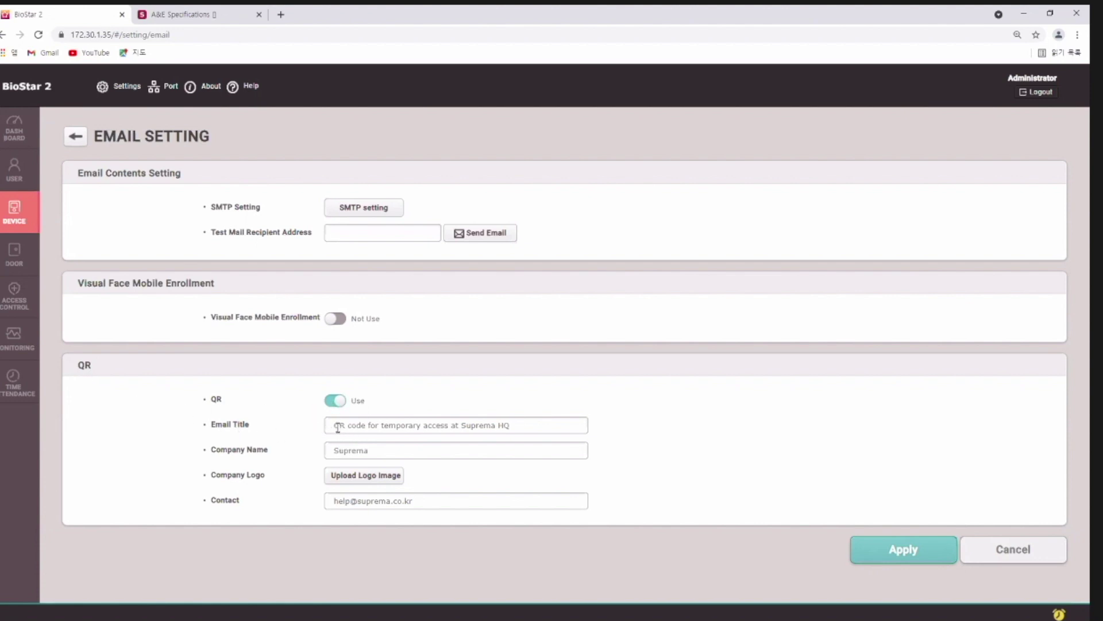
Step: Review the QR email title, company name and contact, and apply the email settings
left_click_drag(336, 425, 536, 426)
left_click(536, 425)
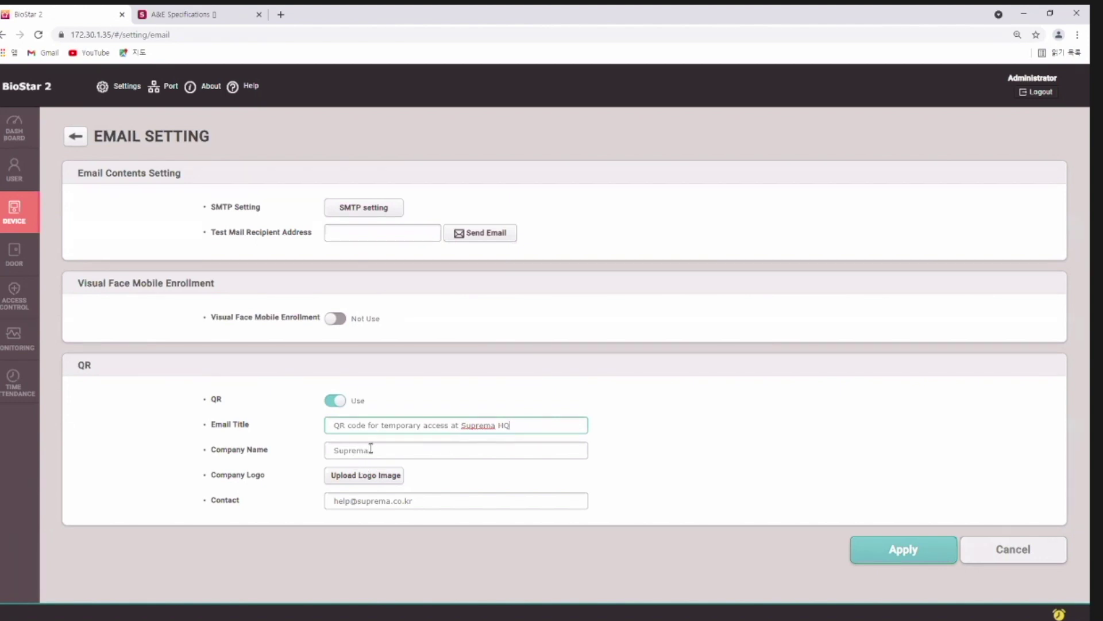
left_click_drag(370, 449, 322, 454)
left_click_drag(412, 501, 303, 497)
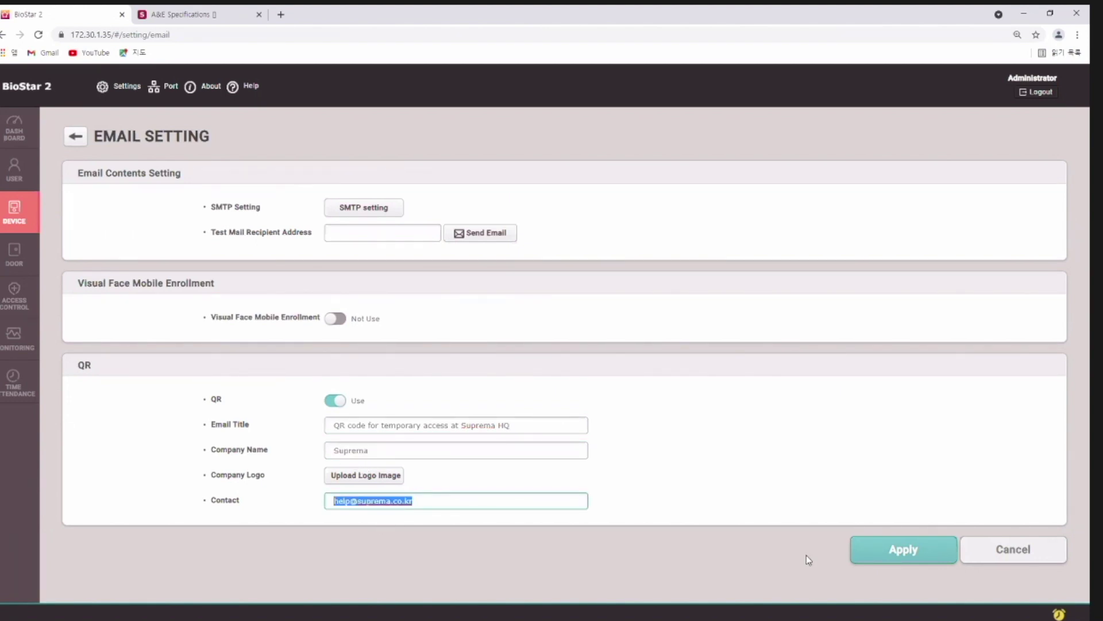
left_click(851, 548)
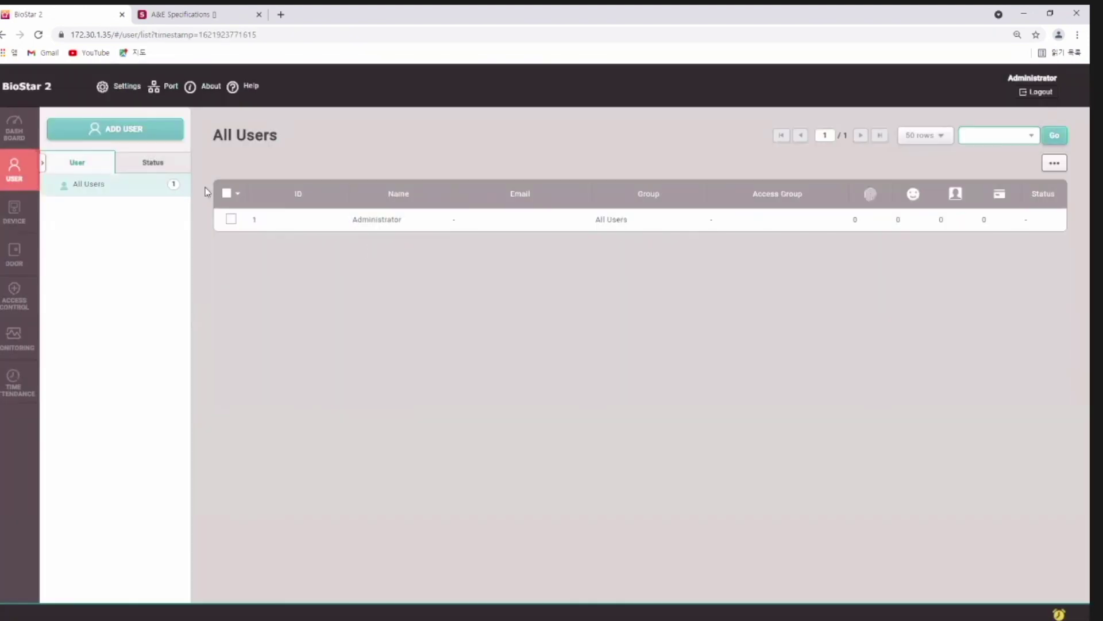
Step: Create a new user with the full name and email filled in and the period ending 2030/12/31
left_click(149, 130)
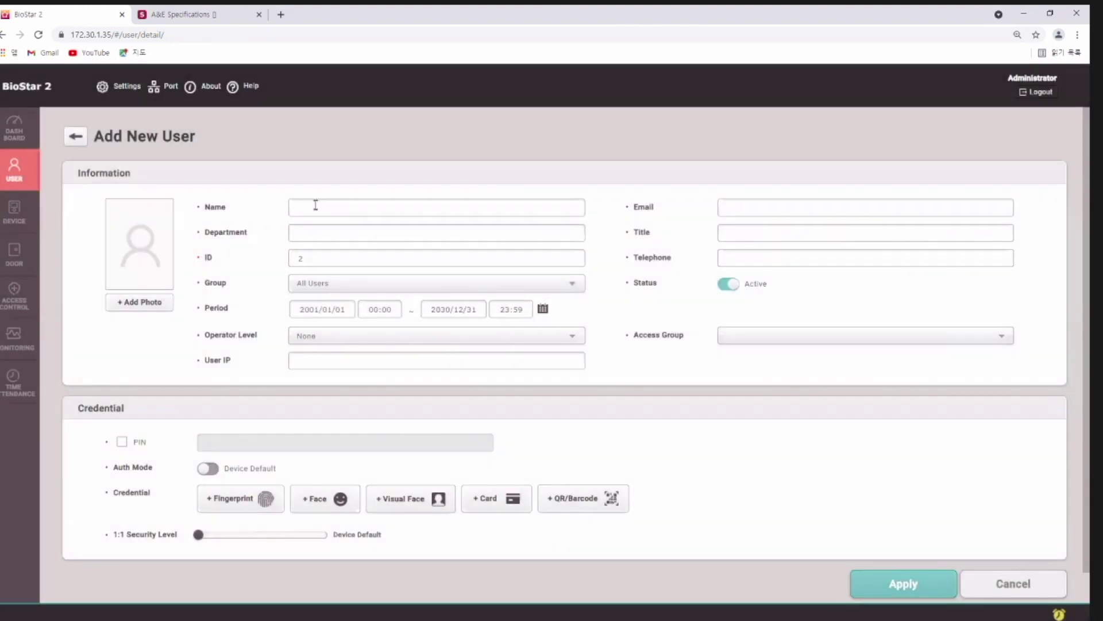
left_click(316, 205)
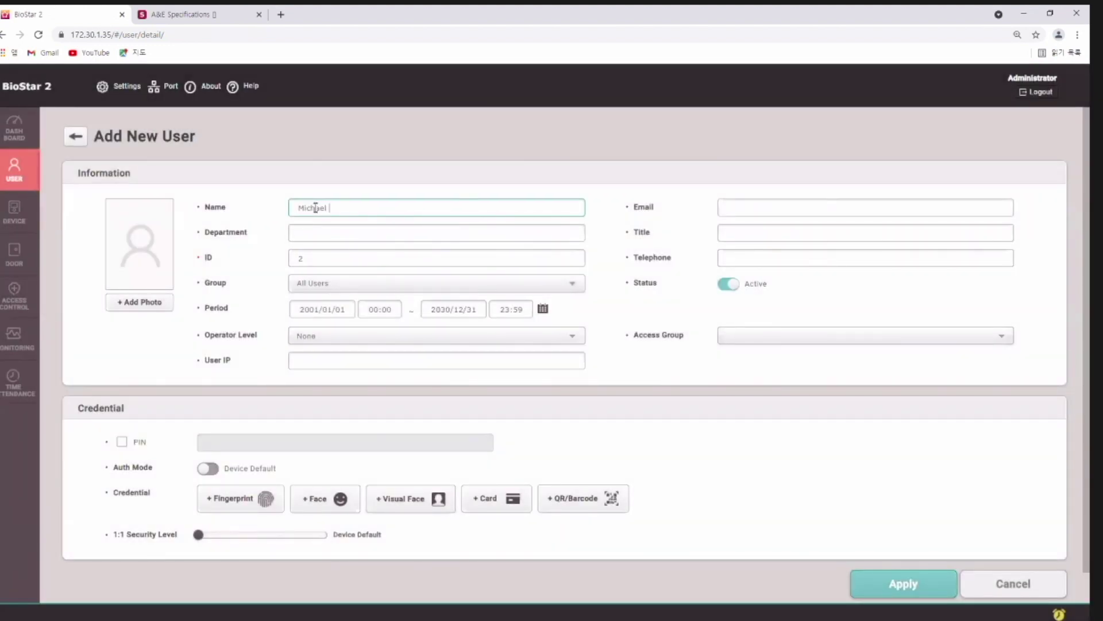
left_click(806, 206)
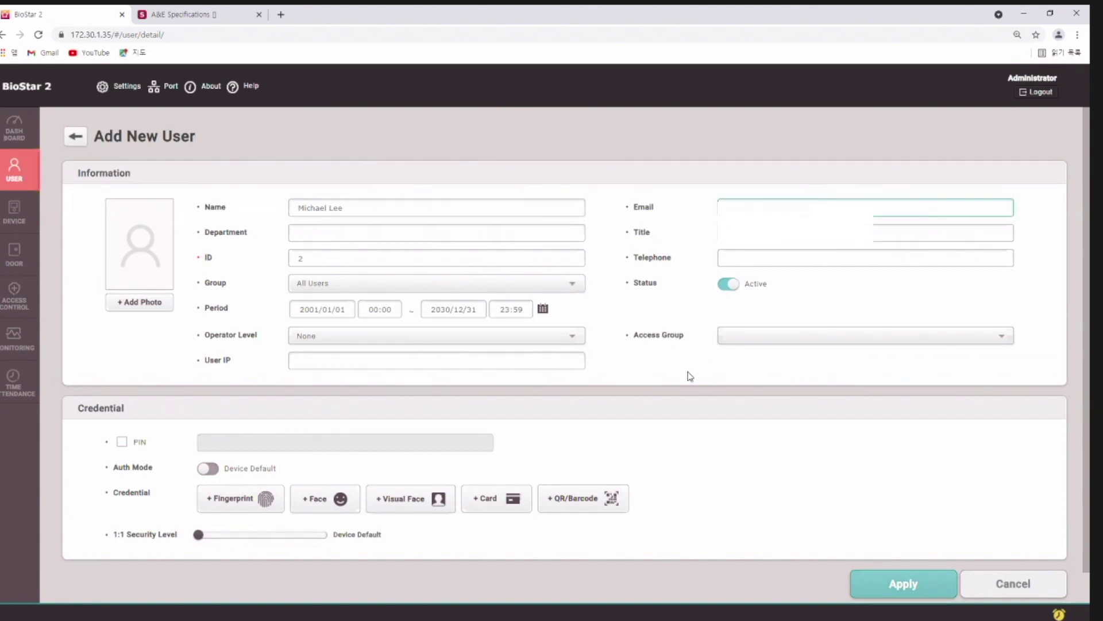
left_click(666, 372)
Step: Start enrolling a QR/Barcode credential for the new user, with QR/Barcode as the type and the card ID entered manually
scroll(606, 396, "down", 1)
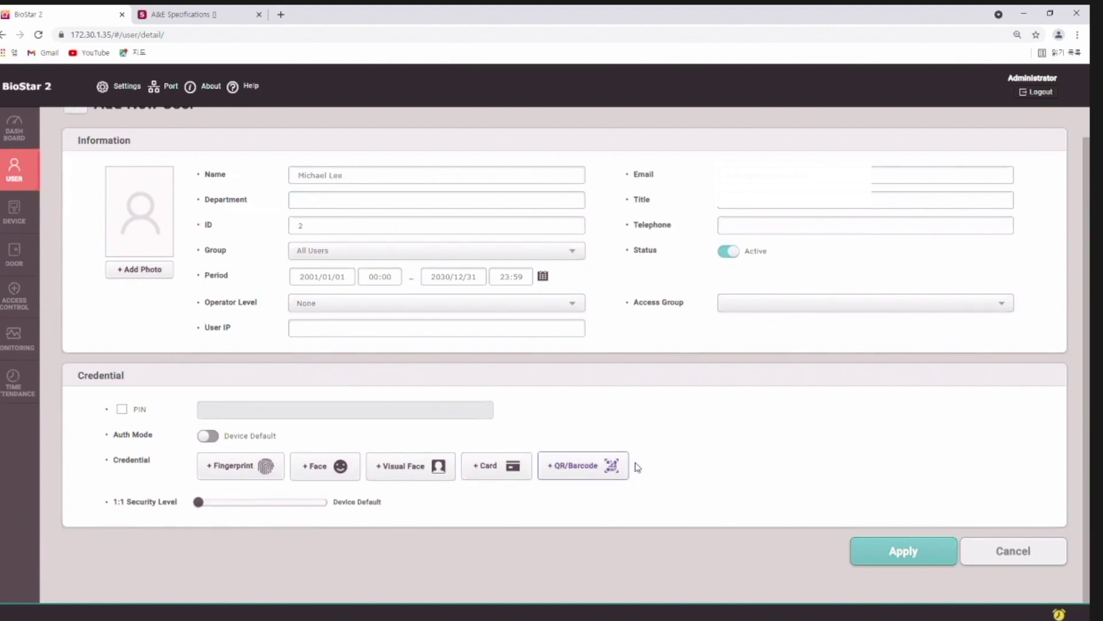
left_click(588, 469)
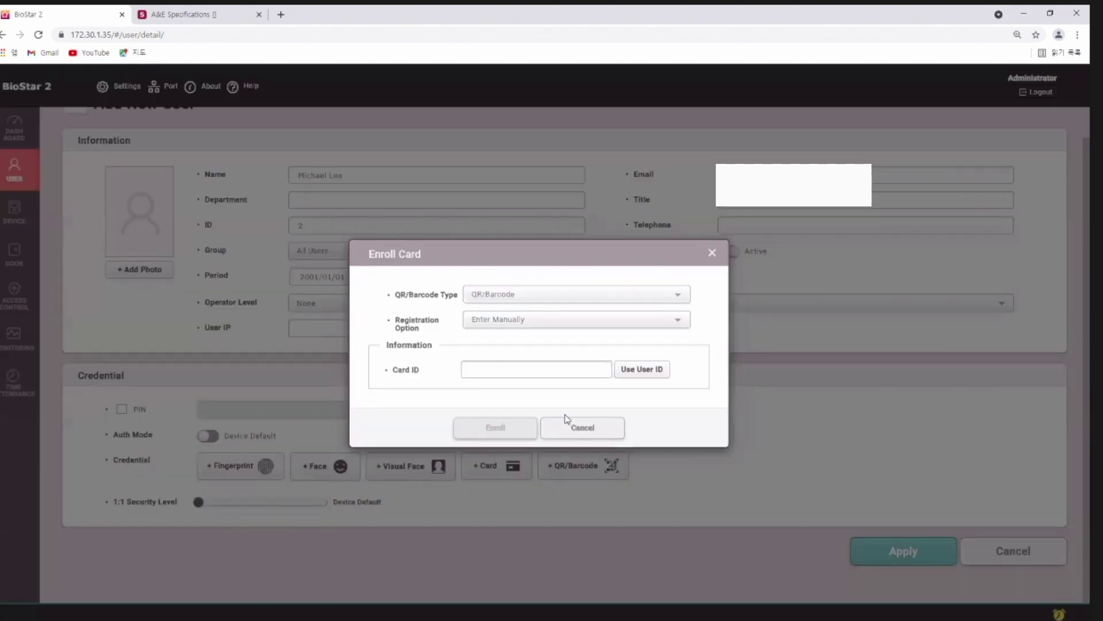
left_click(525, 297)
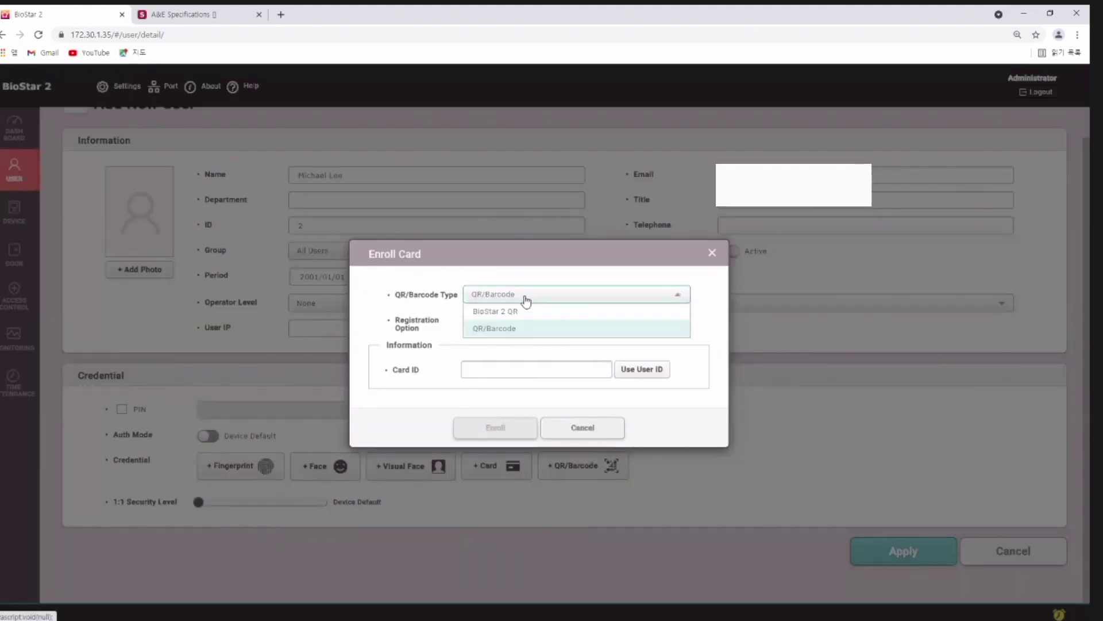
left_click(505, 329)
left_click(486, 368)
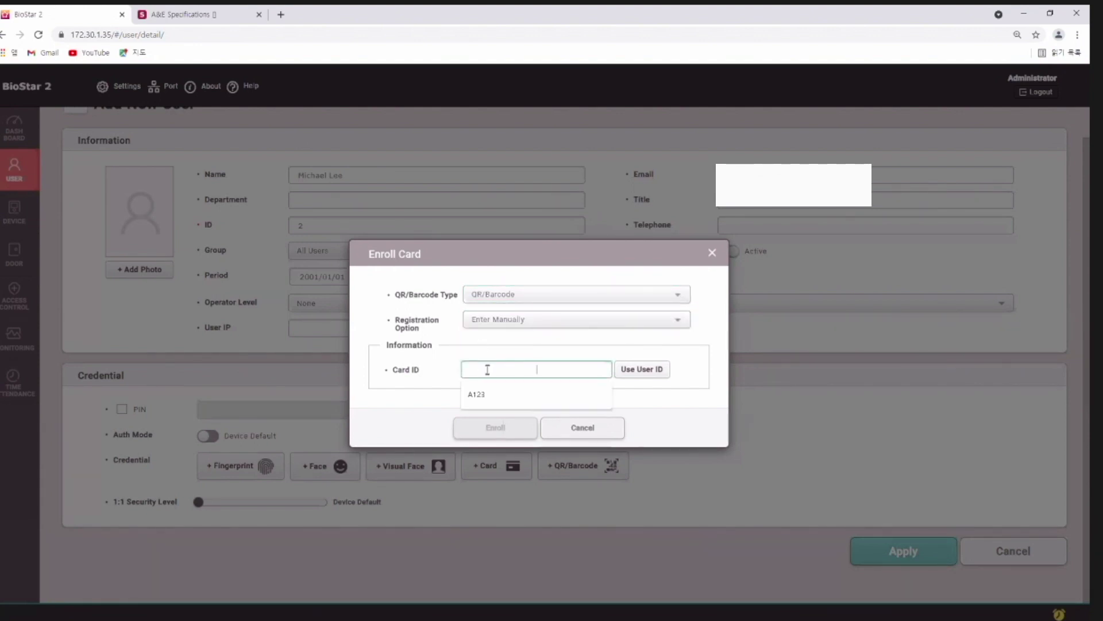
left_click(506, 355)
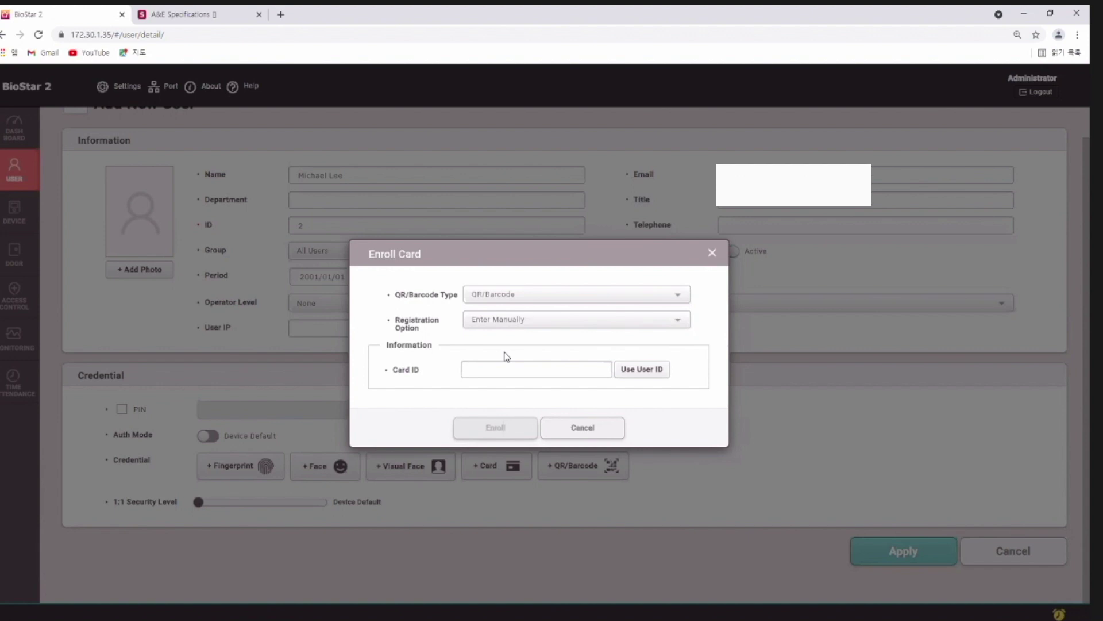
left_click(548, 369)
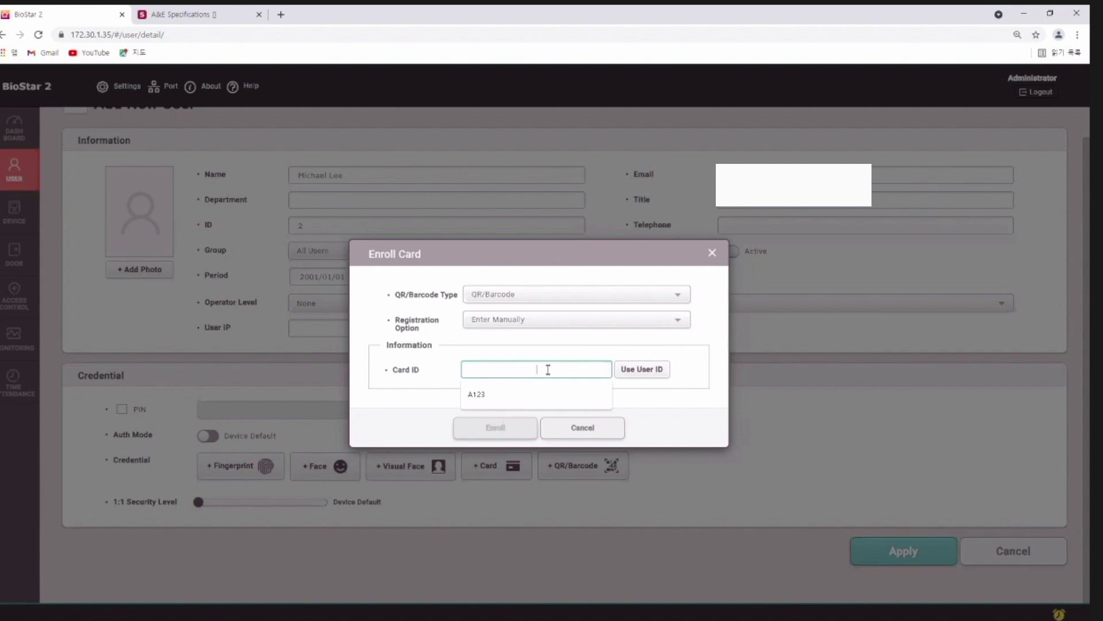
type("A12")
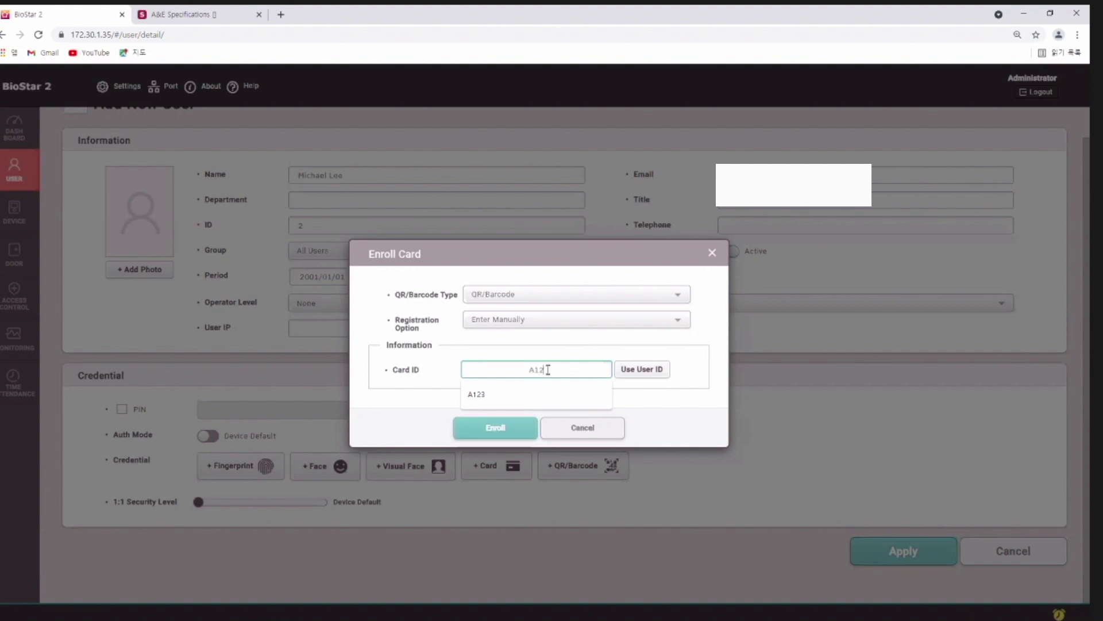
type("ongagnga")
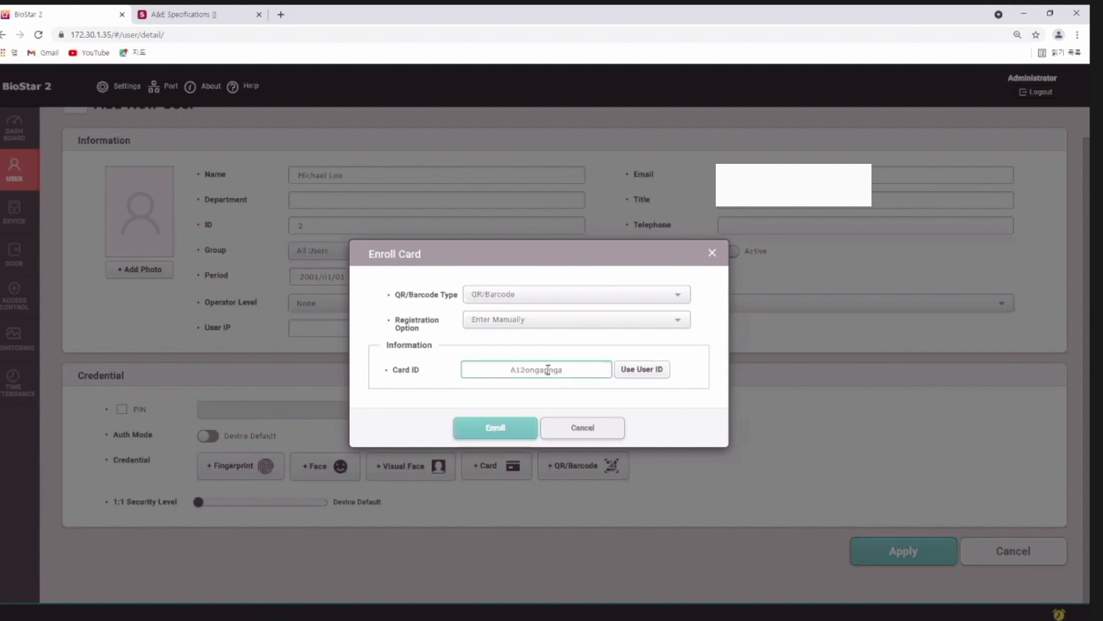
key("ctrl+a")
key("BackSpace")
Step: Enter the card ID, enroll the QR/Barcode credential, and apply the new user
type("A123")
left_click(516, 422)
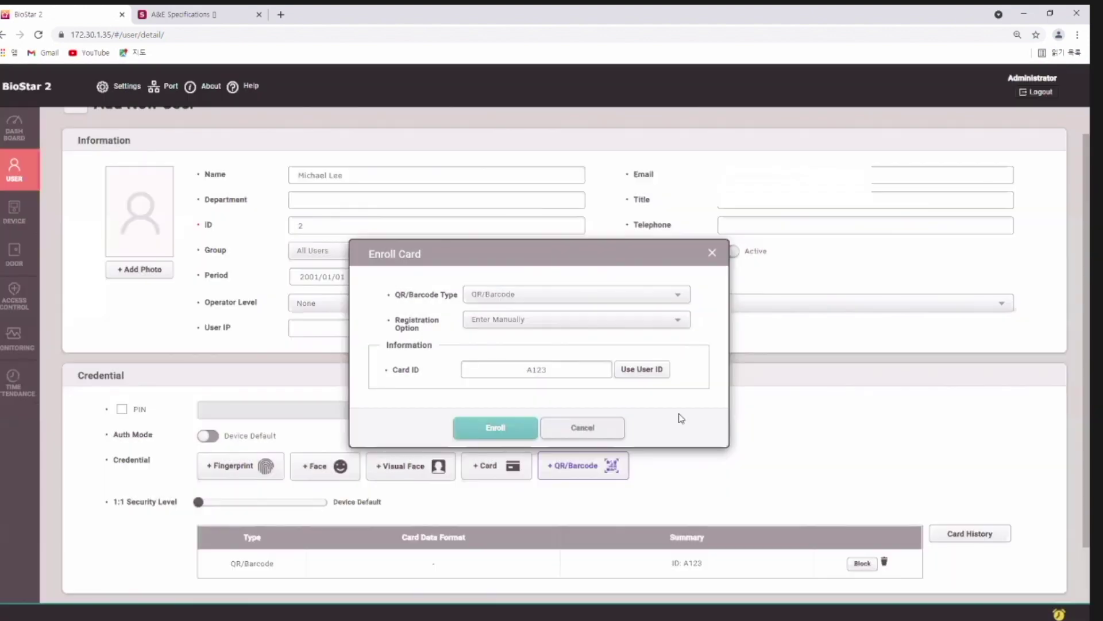
scroll(671, 361, "down", 1)
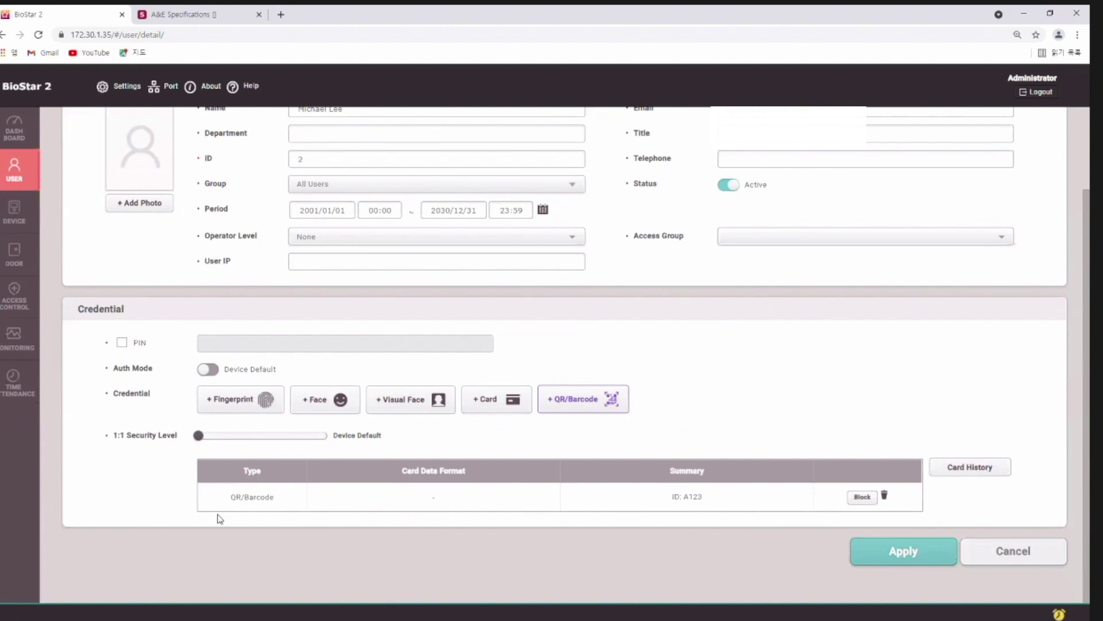
left_click(271, 500)
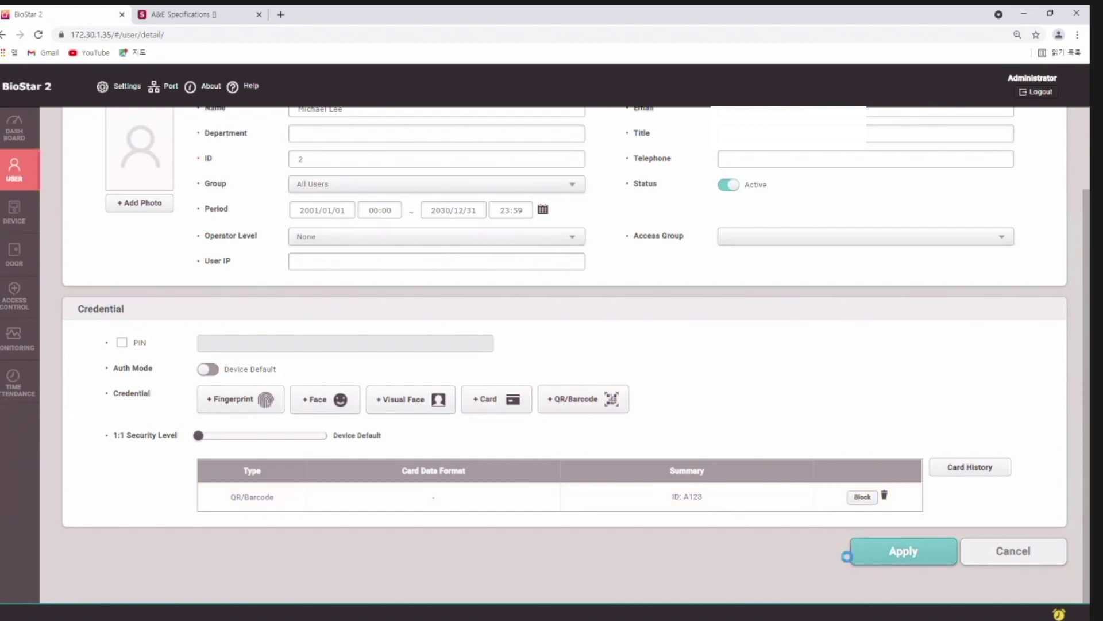
left_click(856, 553)
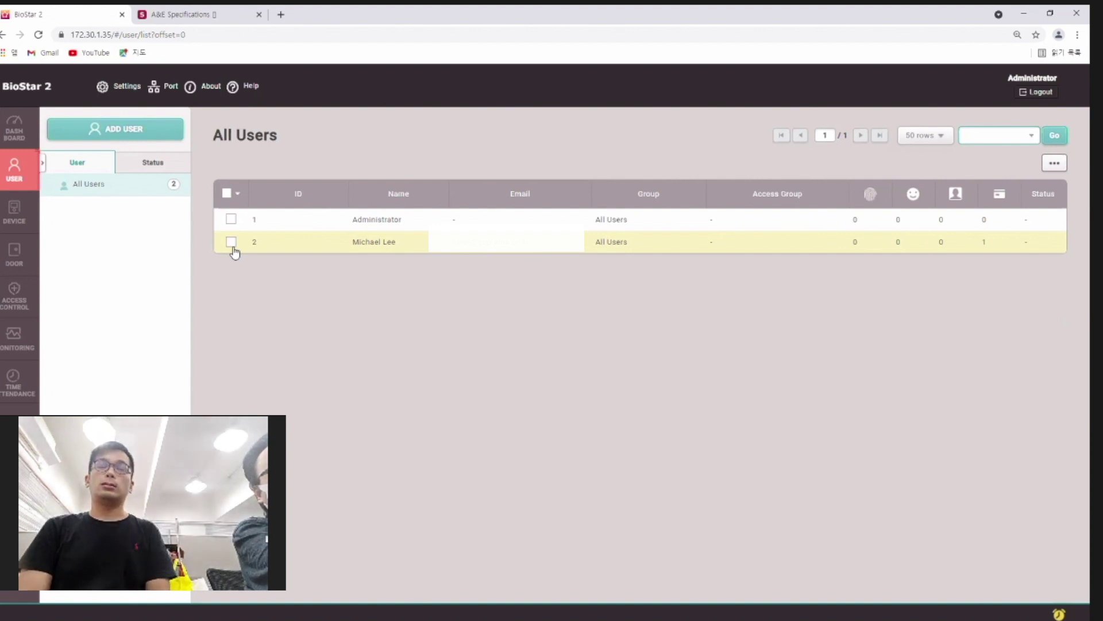
Step: Open the user with ID 2 and start enrolling another QR/Barcode credential of type BioStar 2 QR
left_click(401, 242)
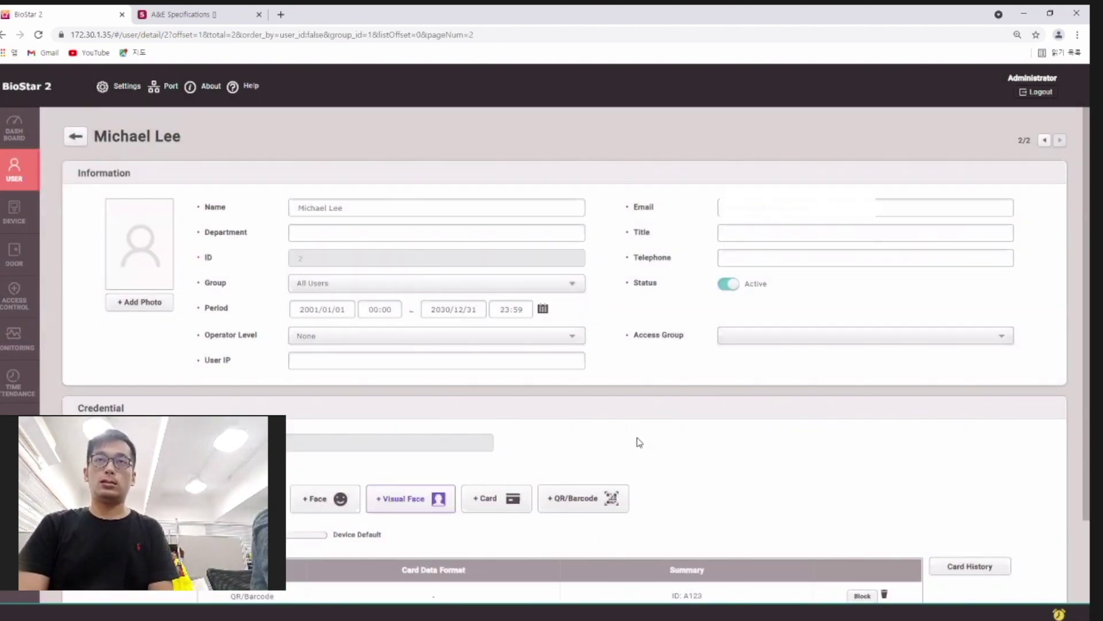
scroll(624, 391, "down", 2)
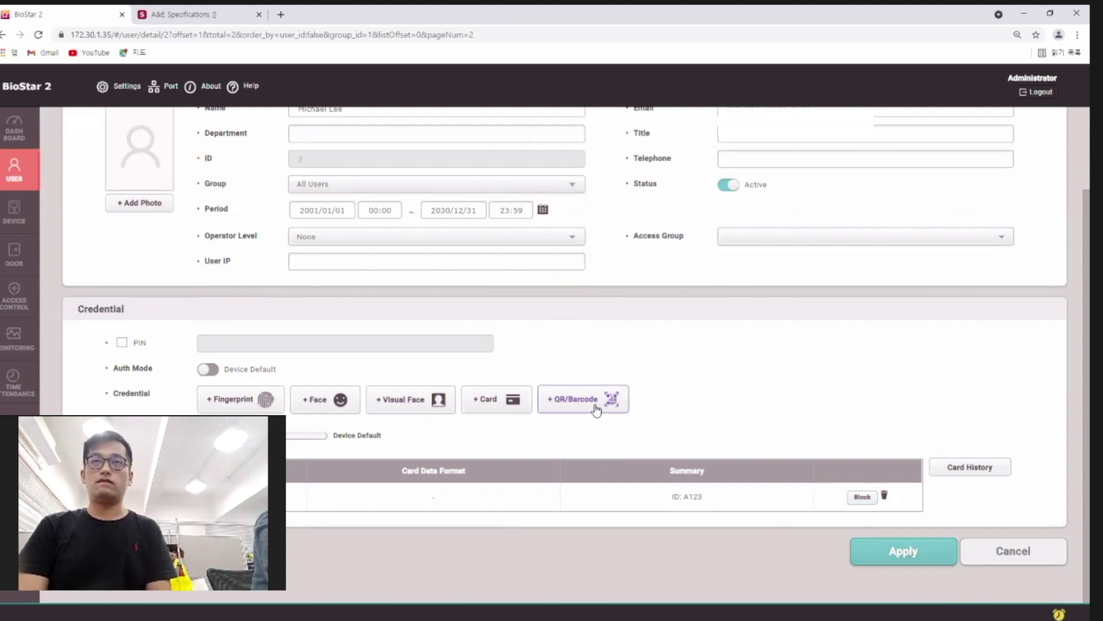
left_click(578, 402)
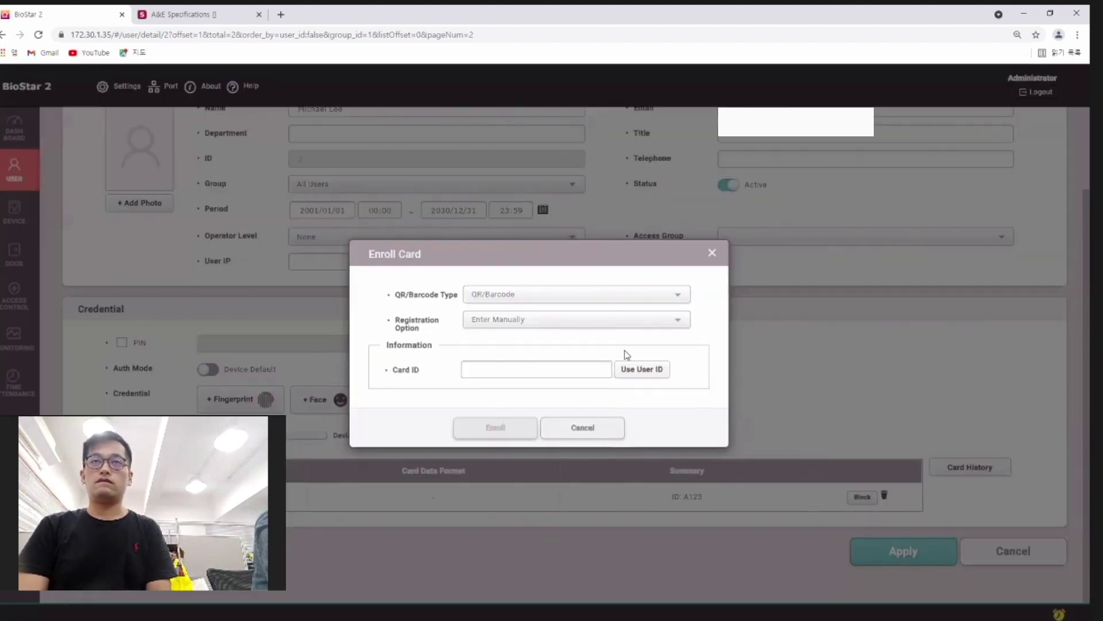
left_click(537, 297)
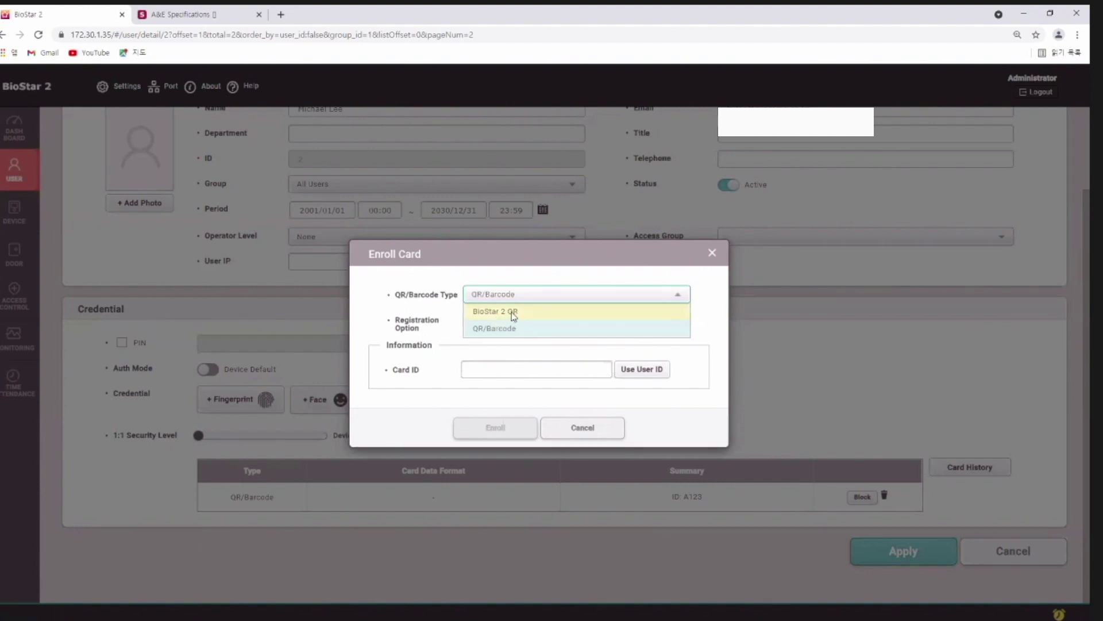
left_click(509, 312)
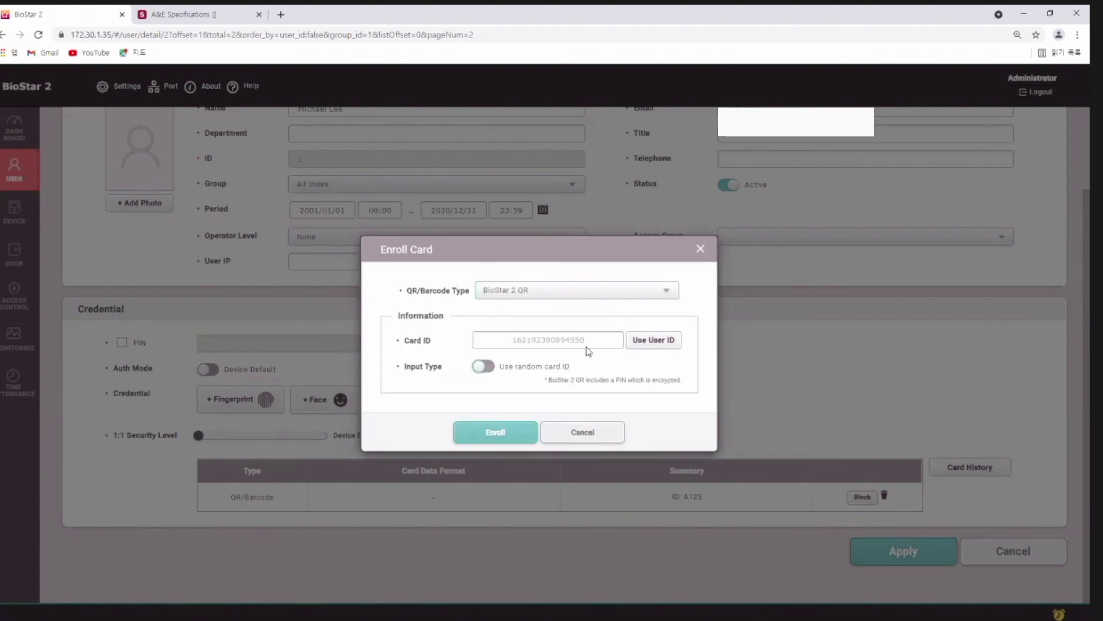
Step: Try the manual card ID input type, switch back to a random card ID, and enroll the BioStar 2 QR credential
left_click(481, 367)
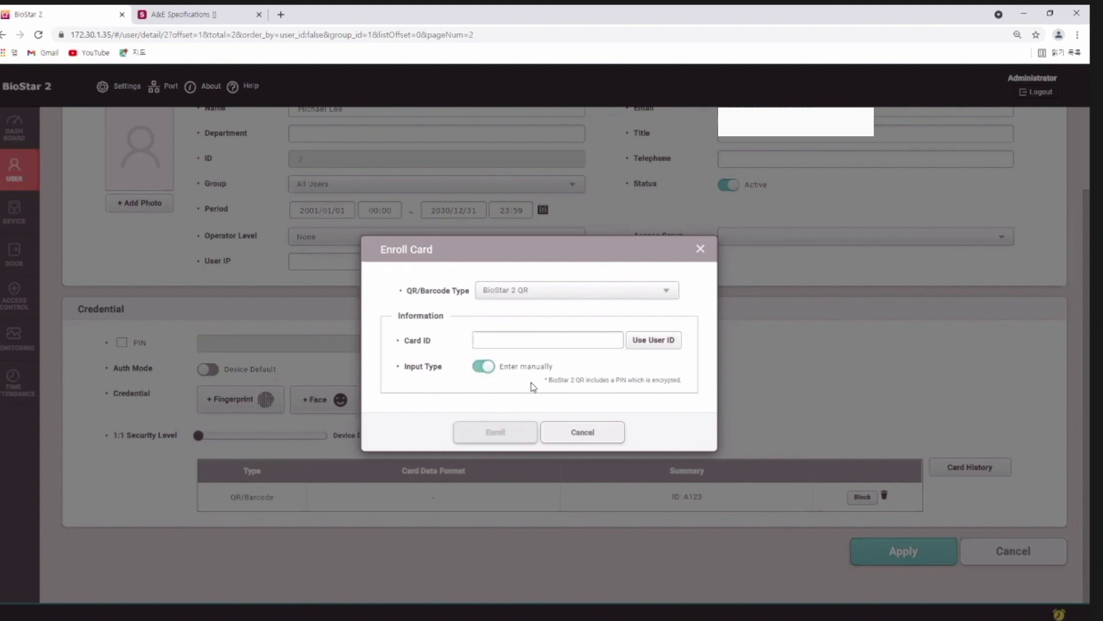
left_click(548, 339)
left_click(439, 364)
left_click(488, 367)
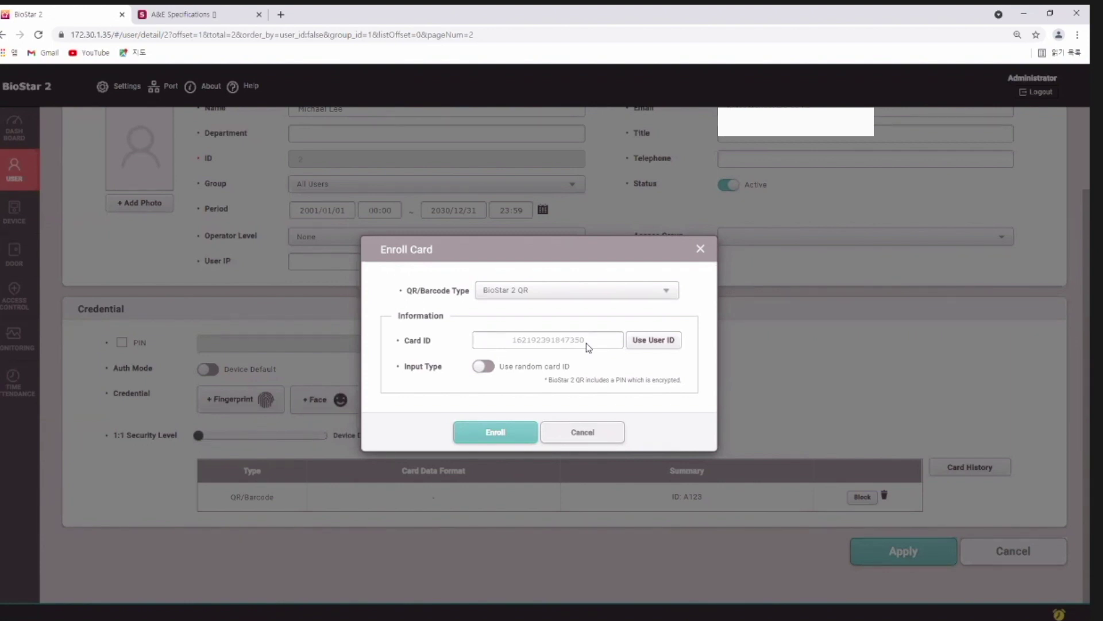
left_click(490, 368)
left_click(486, 368)
left_click(498, 428)
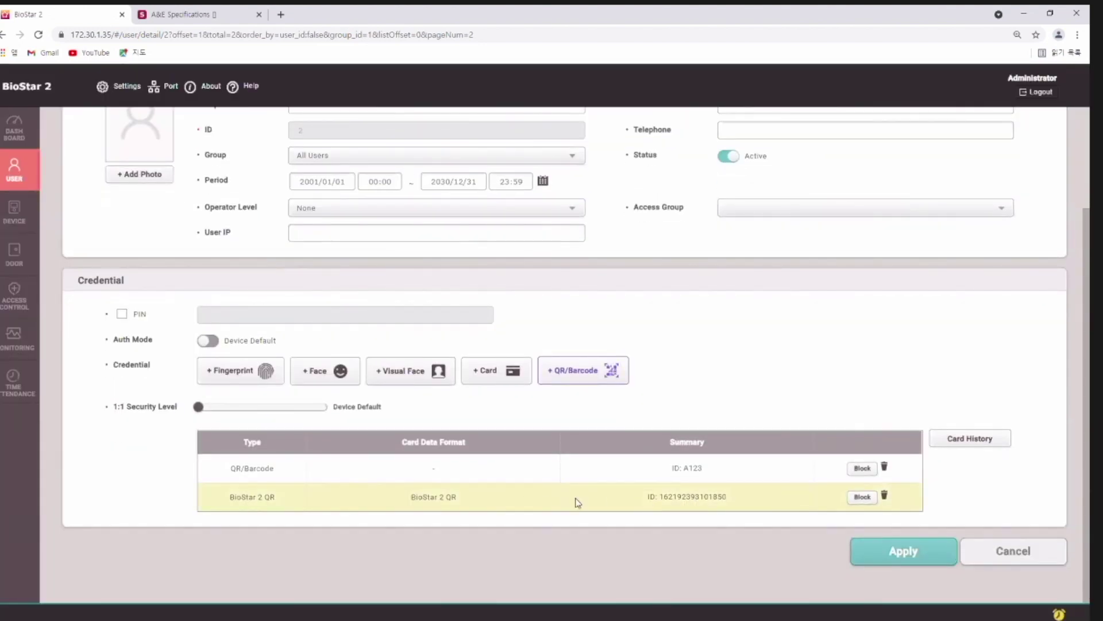
Step: Check the two enrolled QR credentials, try to apply the user, and leave the user details without saving
left_click(271, 474)
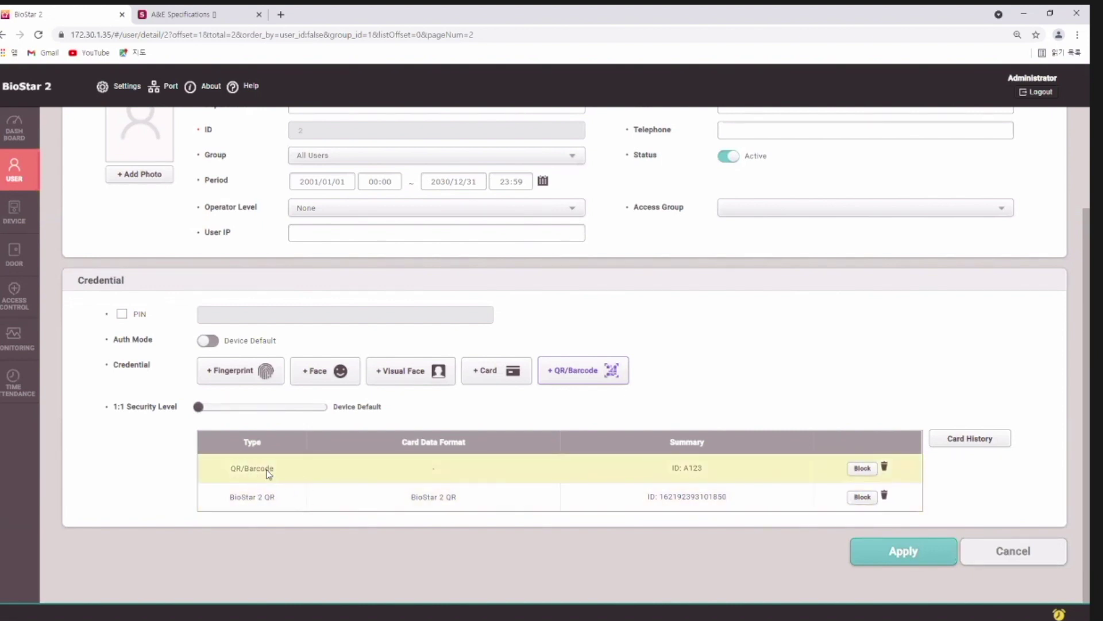
left_click(305, 490)
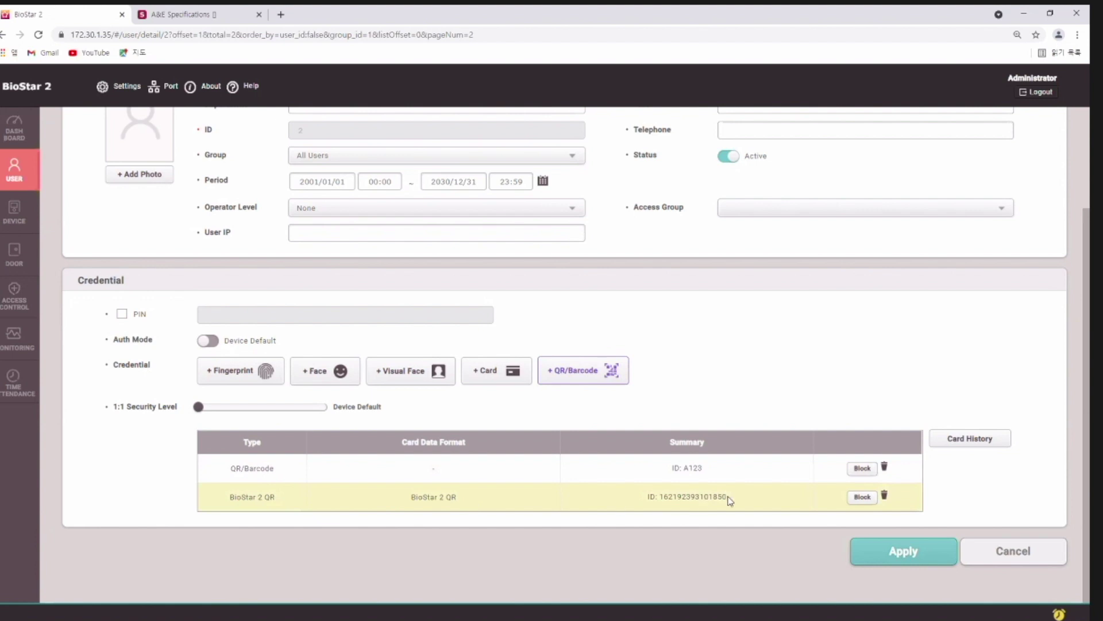
left_click(908, 555)
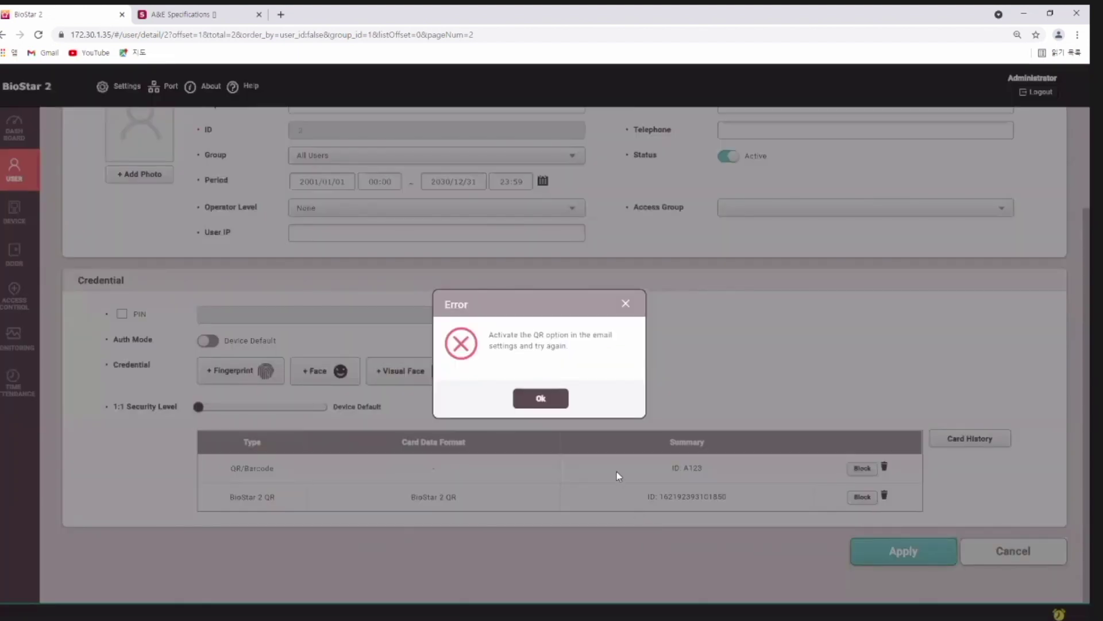
left_click(557, 402)
left_click(1012, 550)
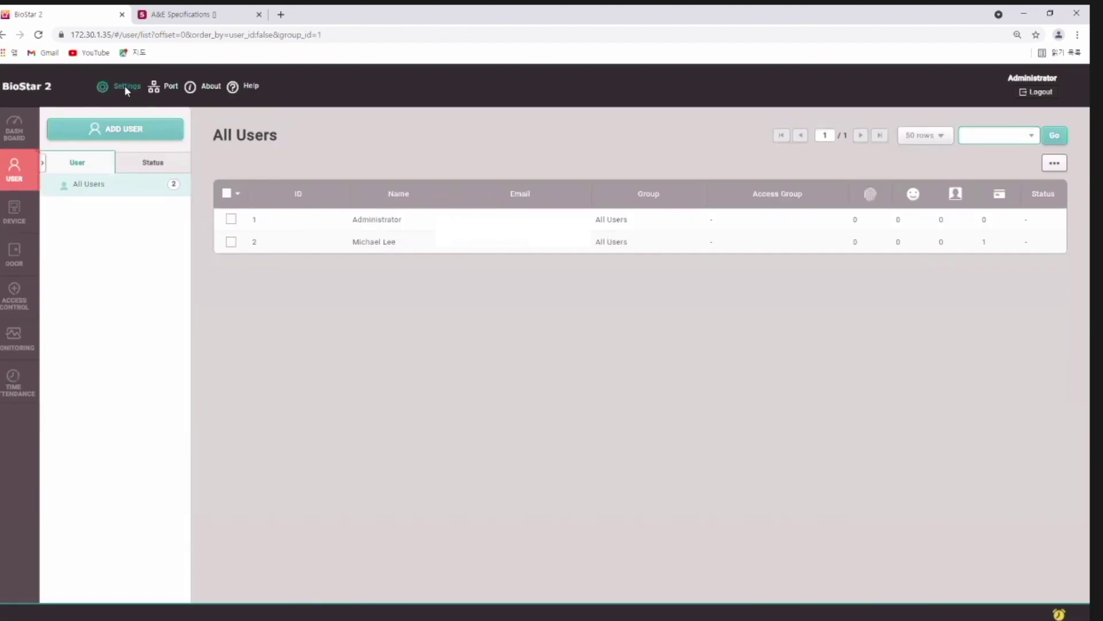
Step: Open the email settings and apply them with the QR option set to Use
left_click(127, 85)
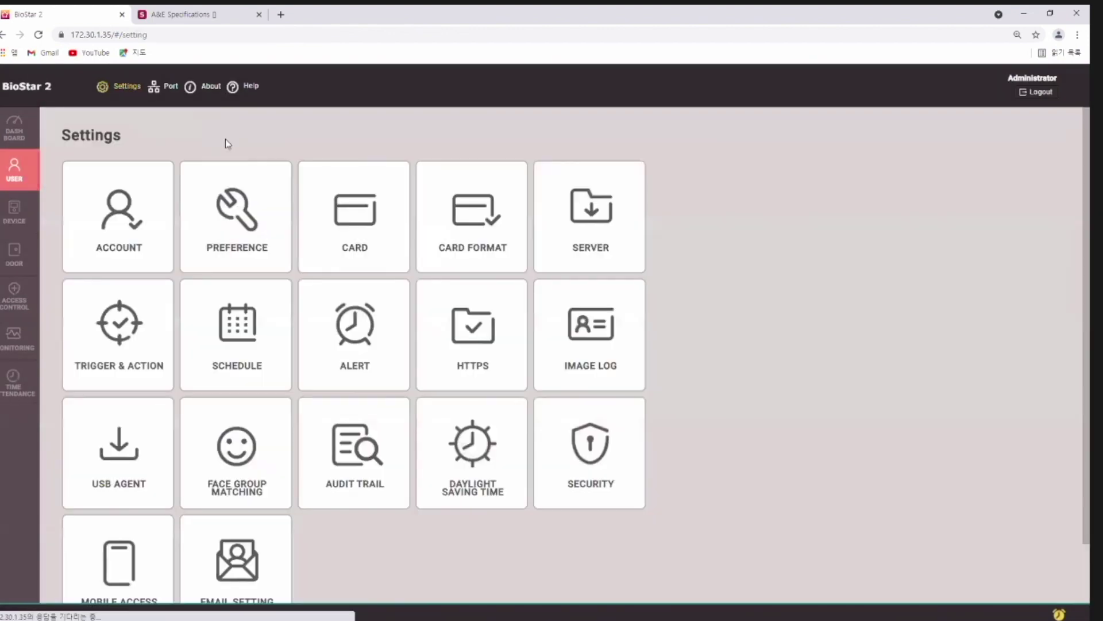
scroll(258, 500, "down", 1)
left_click(258, 500)
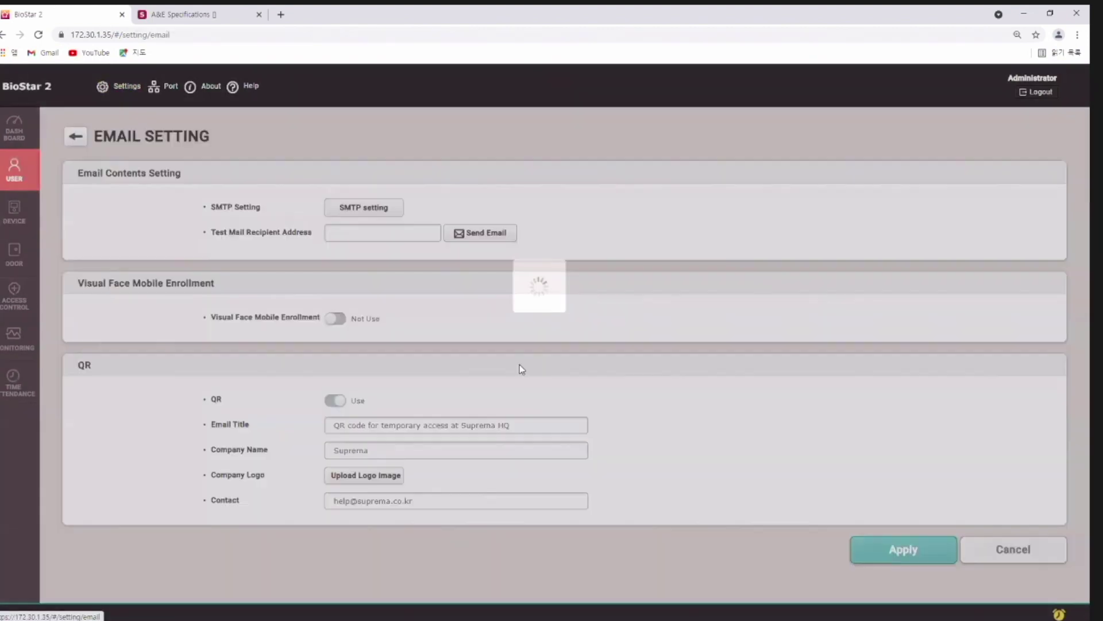
left_click(892, 549)
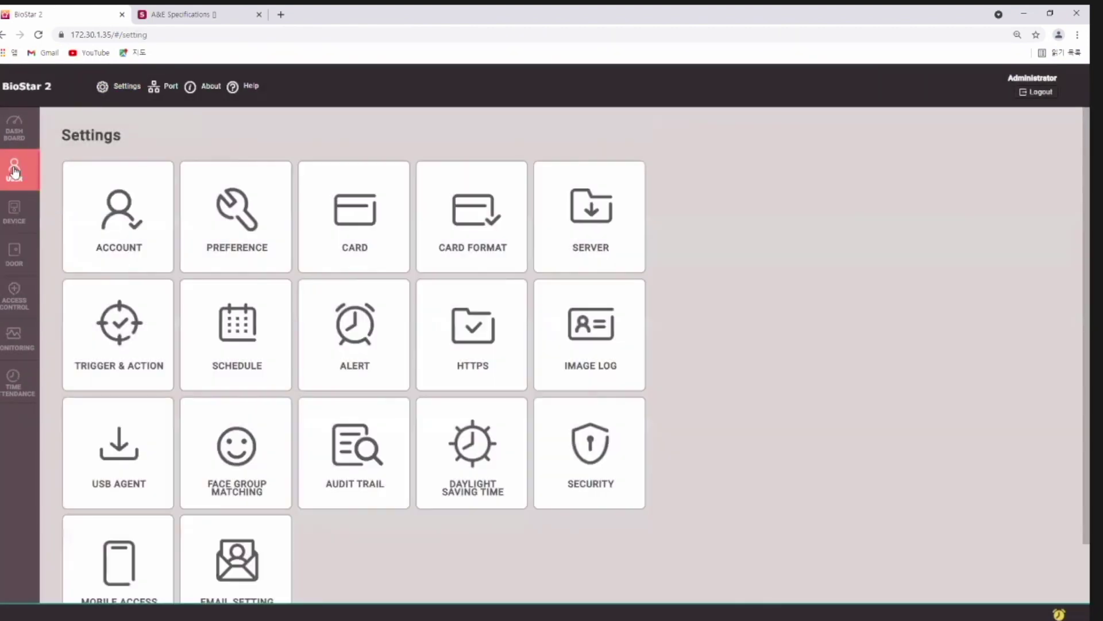
Step: Reopen the user with ID 2 and enroll a BioStar 2 QR credential with a random card ID
key("alt+Left")
key("alt+Left")
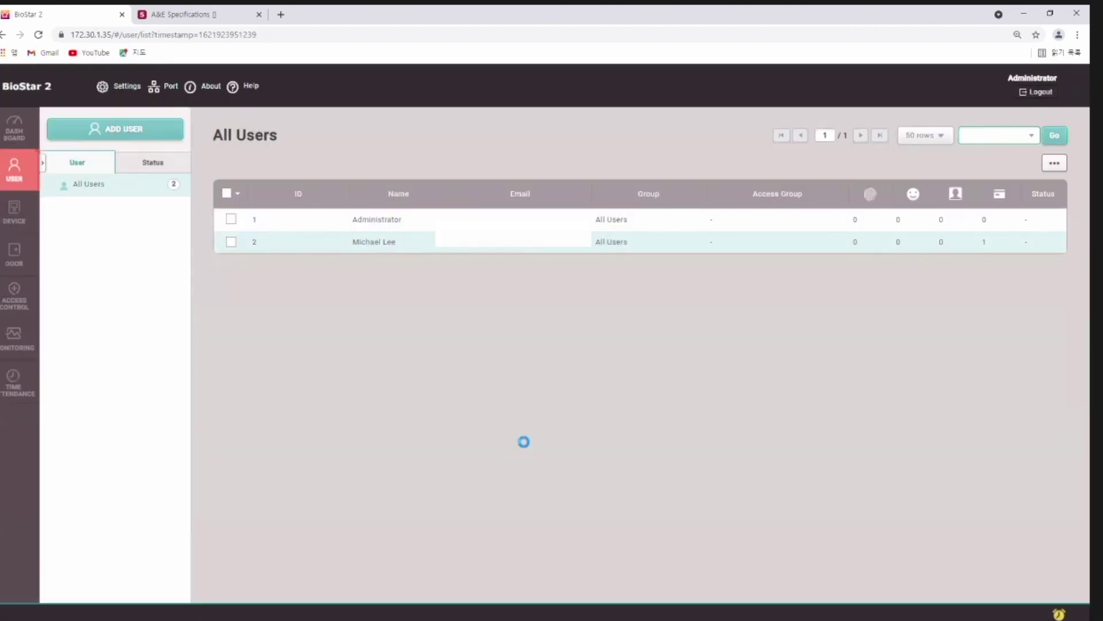
scroll(566, 394, "down", 3)
left_click(611, 398)
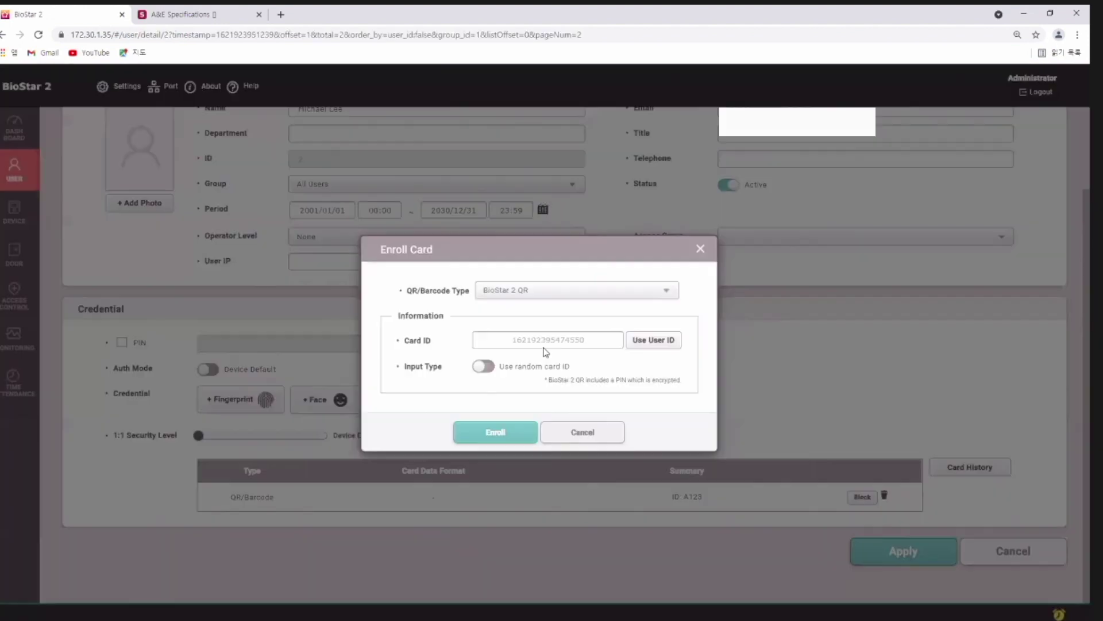
left_click(505, 435)
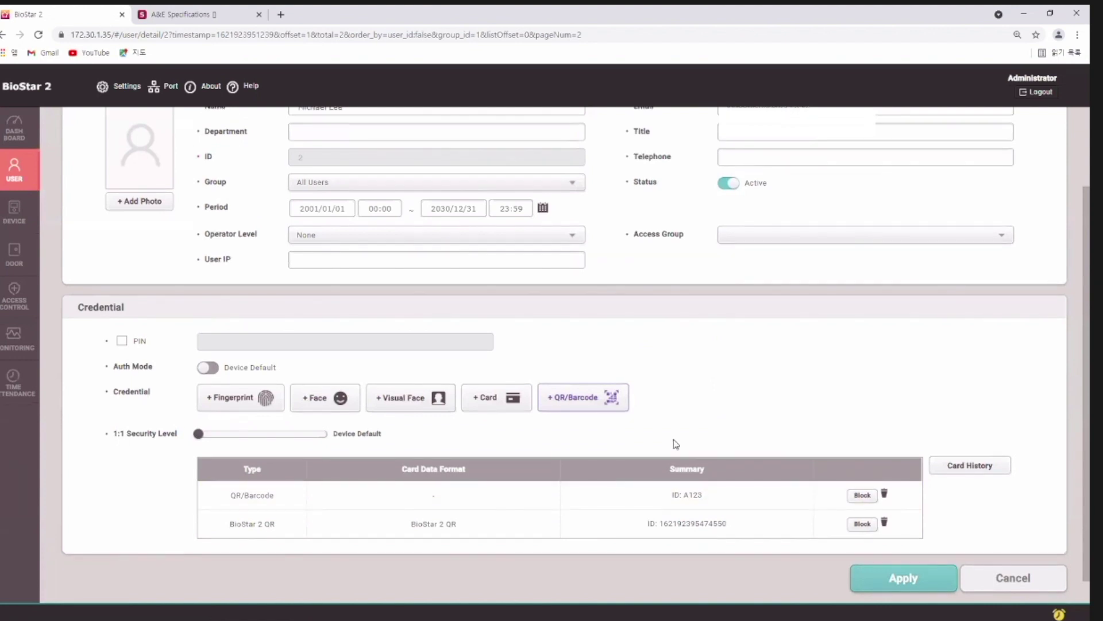
scroll(674, 439, "down", 1)
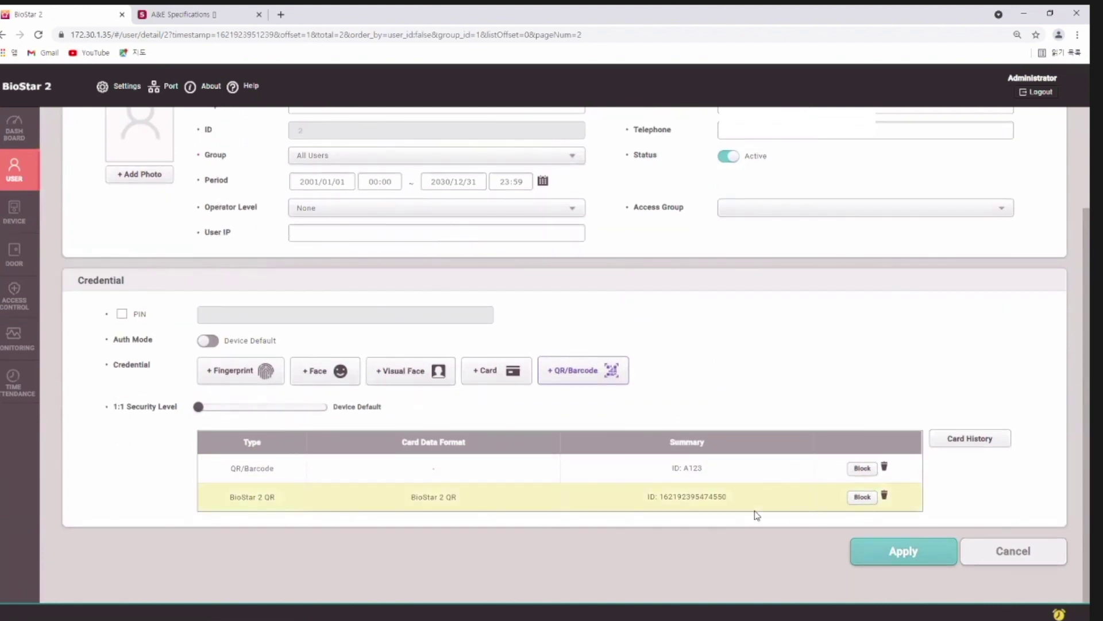
Step: Apply the changes to the user with ID 2 and acknowledge the information messages
left_click(905, 554)
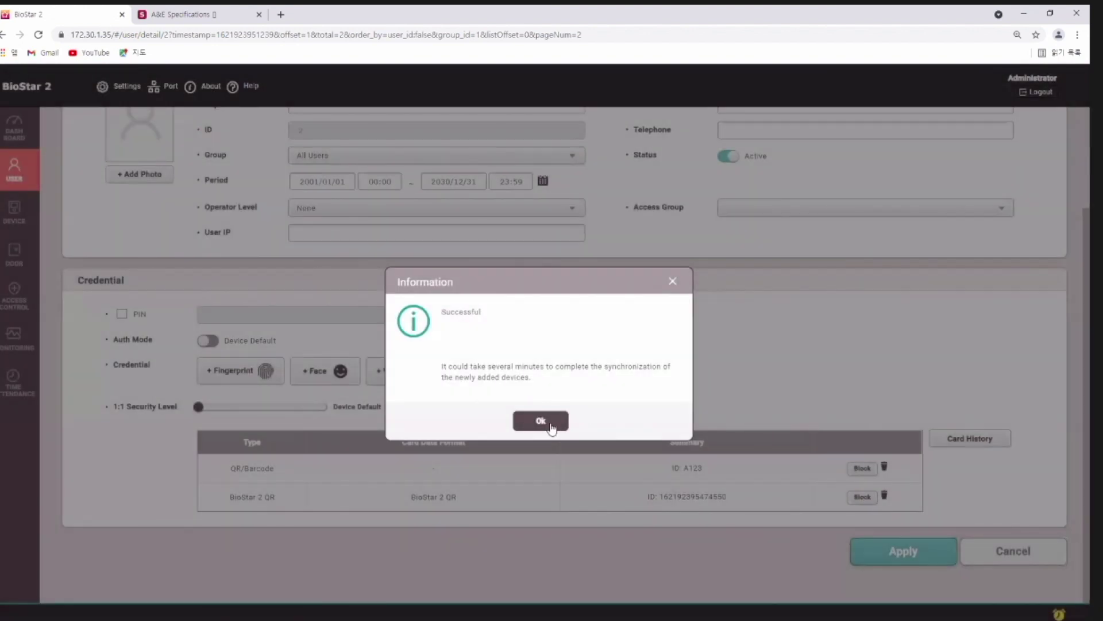
left_click(555, 425)
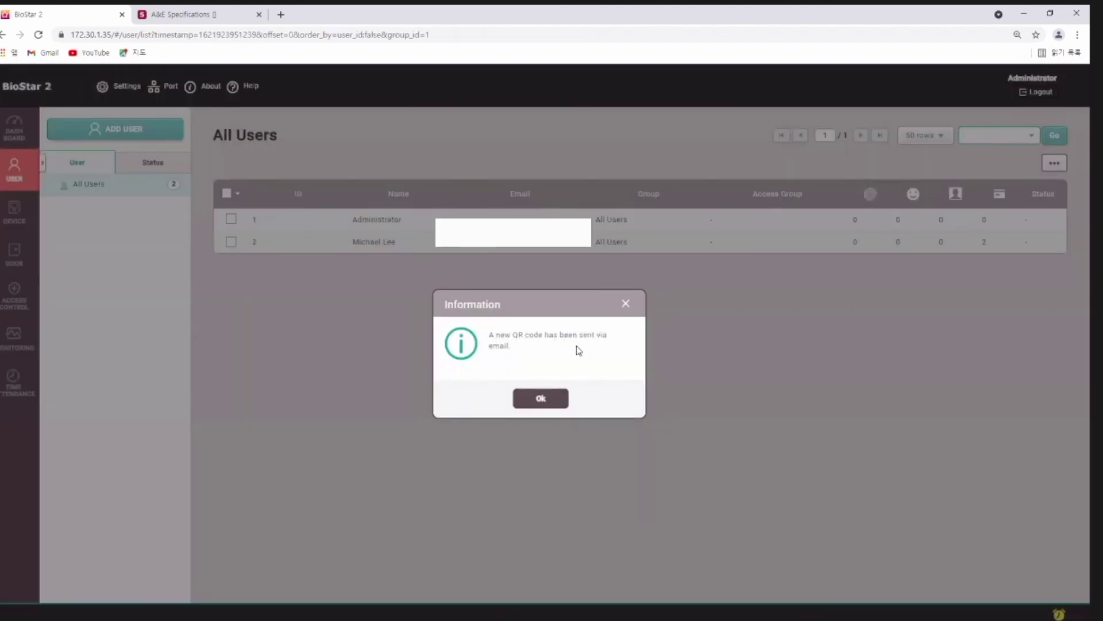
left_click(556, 400)
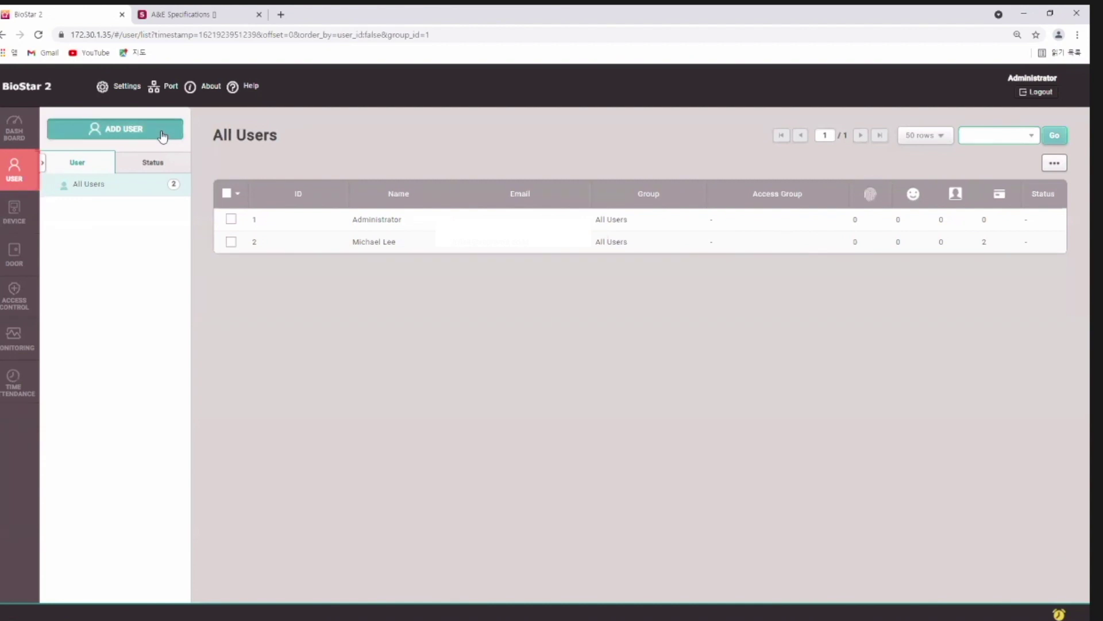
Step: Add a new user with ID 3 and enter the user's full name and e-mail address
left_click(430, 217)
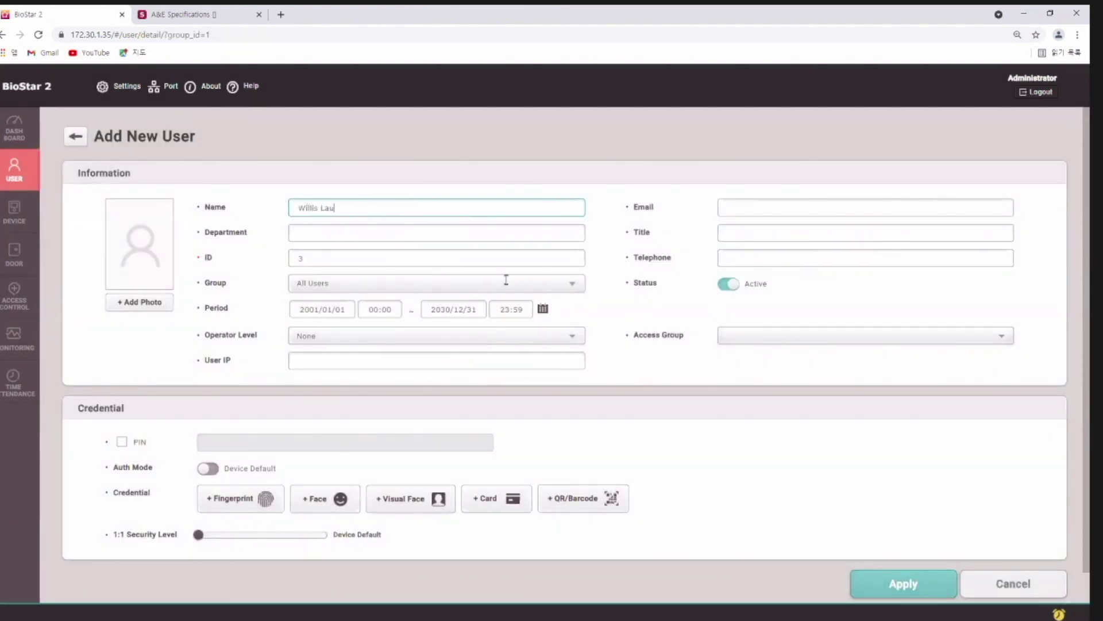
left_click(763, 207)
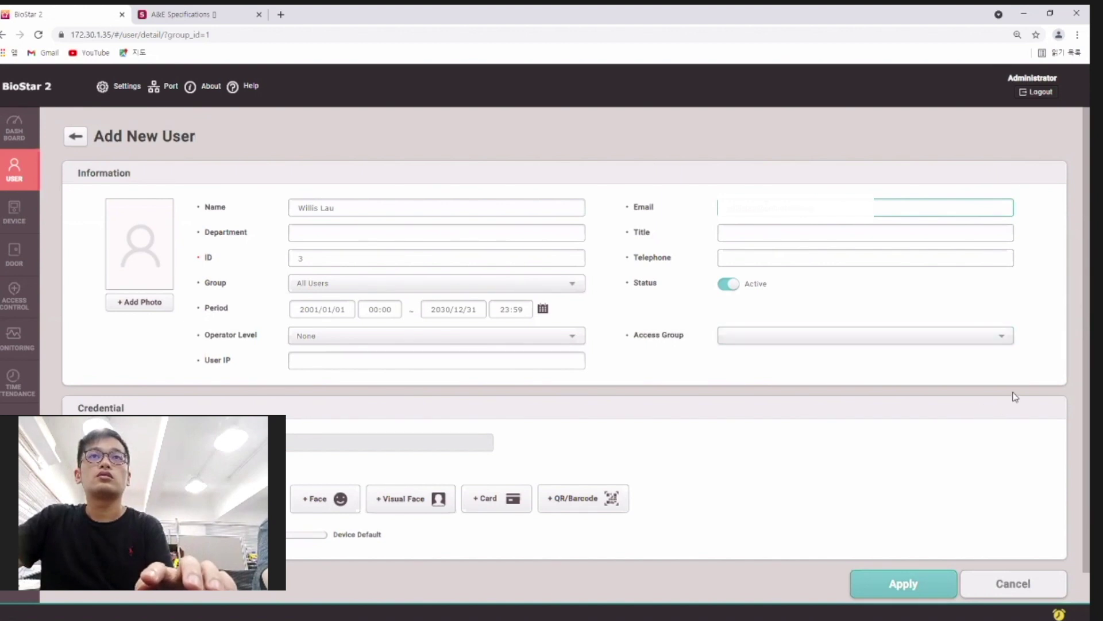
left_click(730, 234)
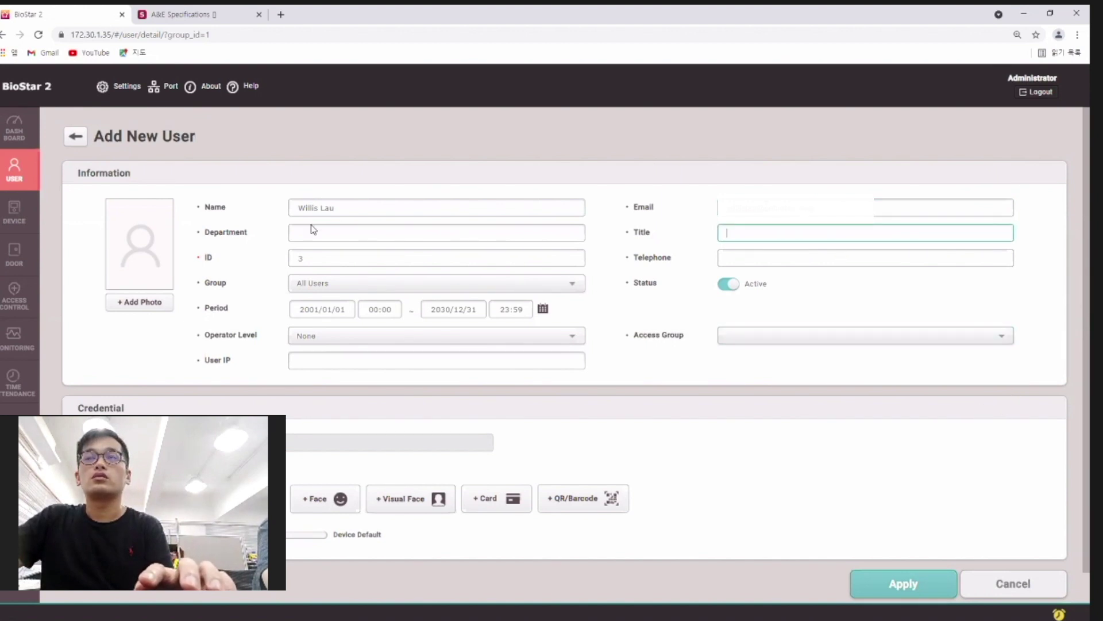
Step: Enroll a BioStar 2 QR credential for the new user, apply the user, and acknowledge the message
left_click(643, 483)
scroll(643, 482, "down", 1)
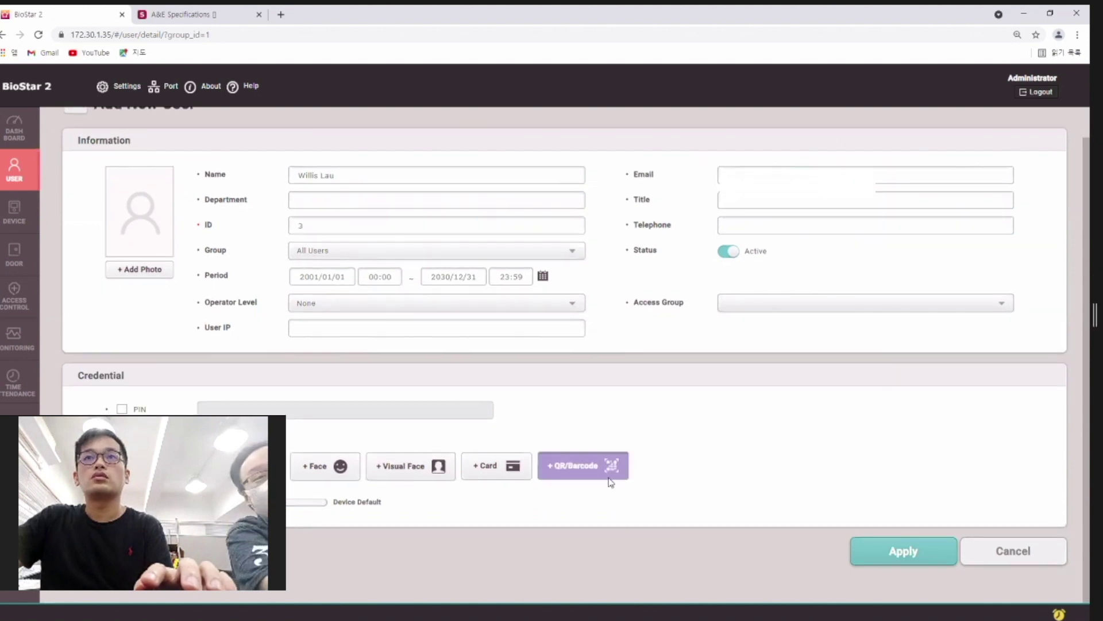
left_click(611, 472)
left_click(498, 432)
scroll(665, 430, "down", 2)
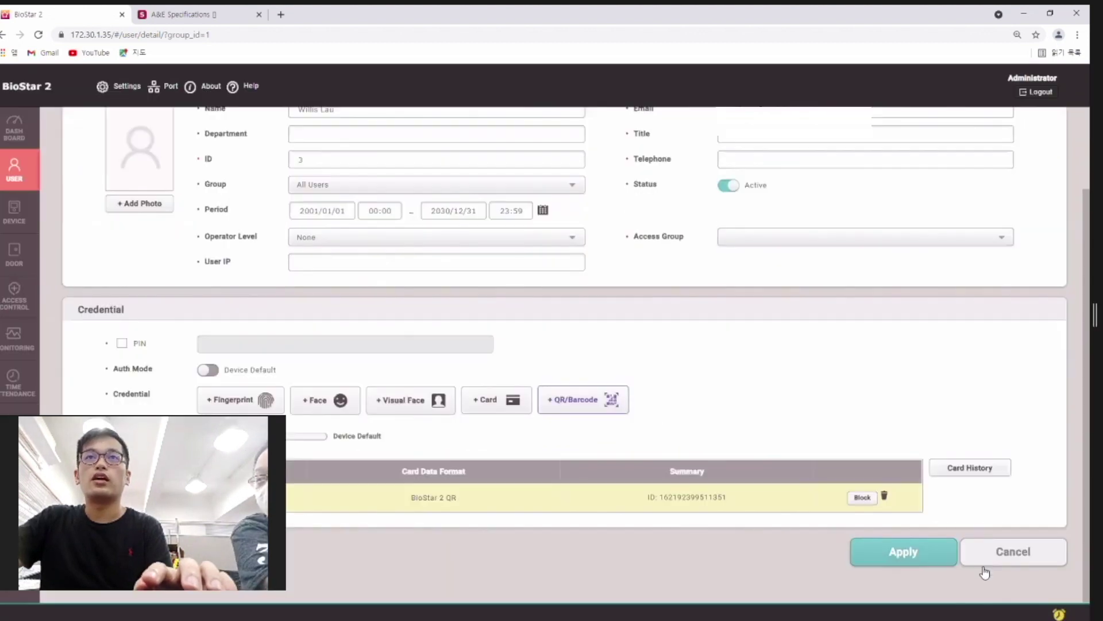
left_click(915, 556)
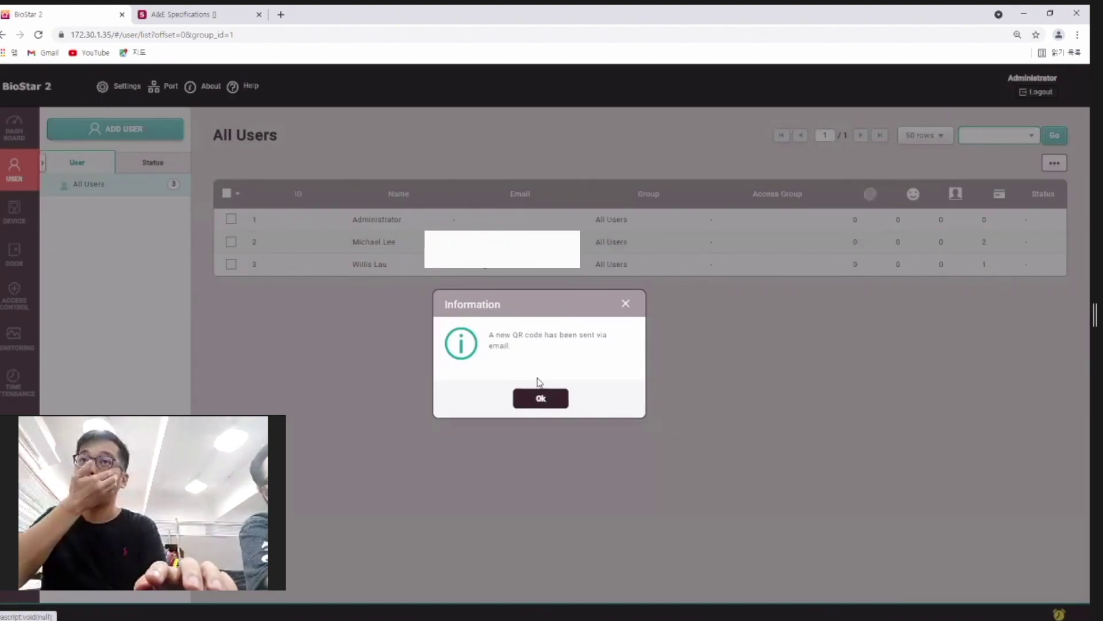
left_click(539, 397)
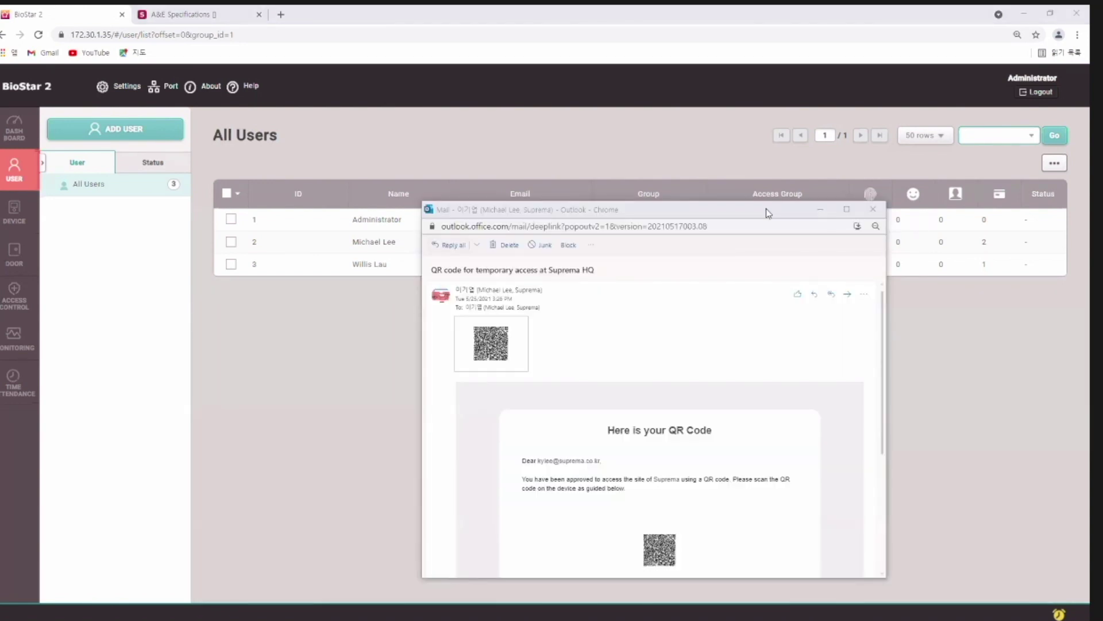
Step: Maximize the Outlook message "QR code for temporary access at Suprema HQ" and examine the QR code e-mail
double_click(767, 209)
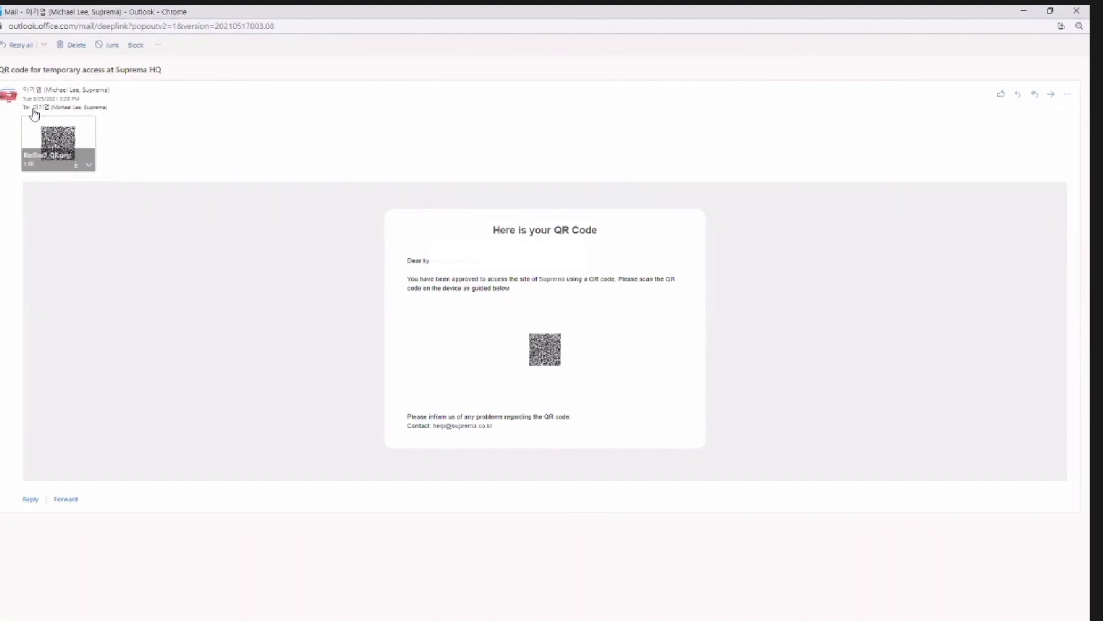
mouse_move(87, 98)
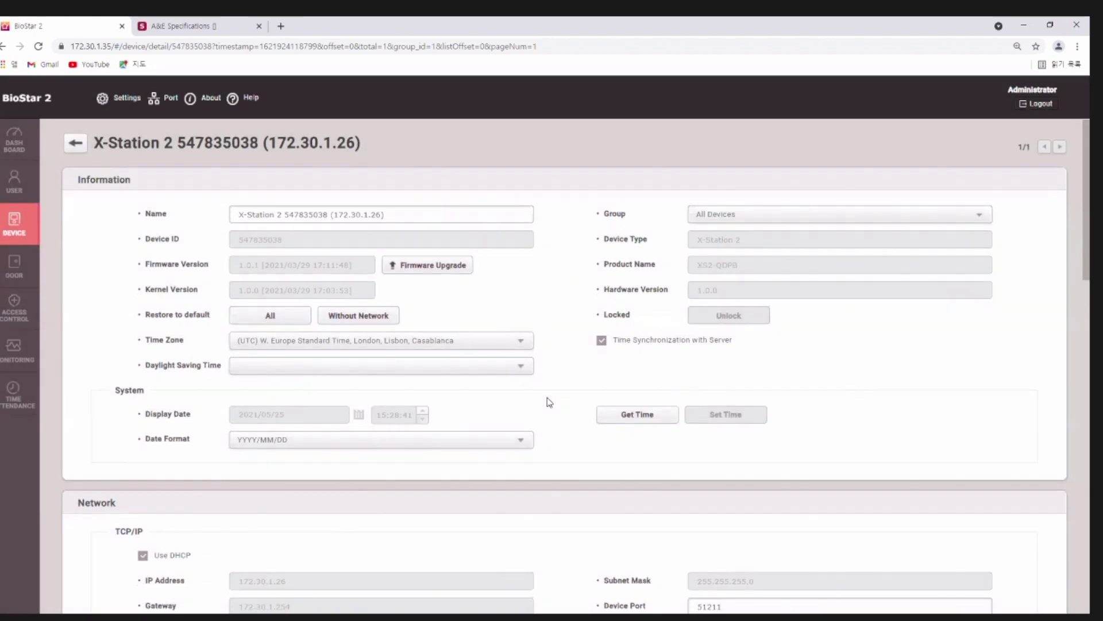
Step: Expand the X-Station 2 device's advanced settings and review the Image Log event configuration
scroll(549, 403, "down", 20)
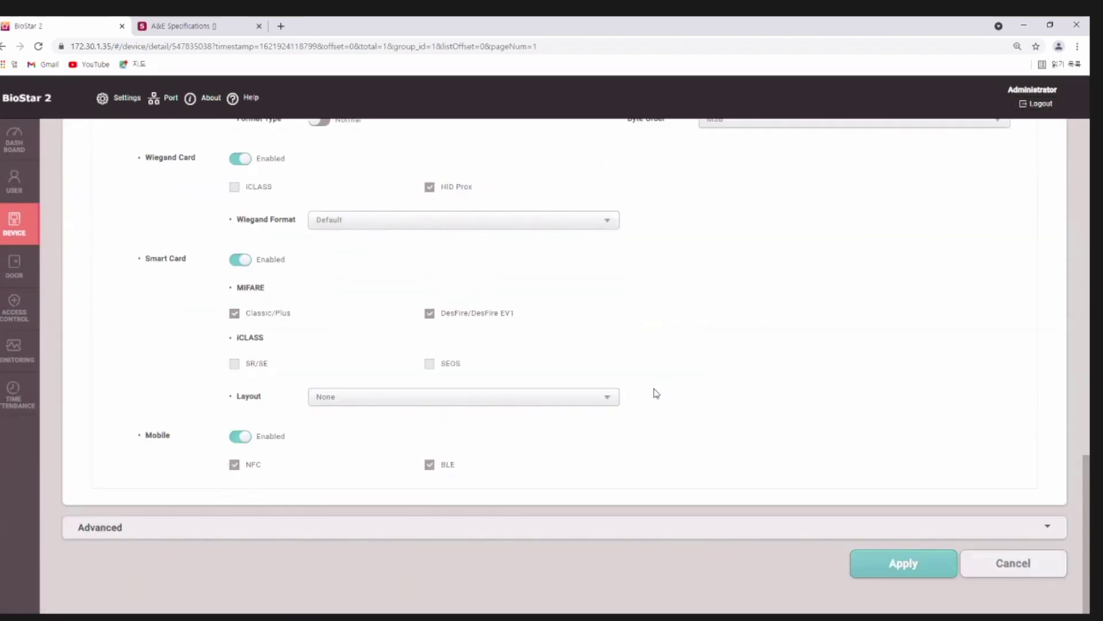
left_click(552, 527)
scroll(456, 445, "down", 18)
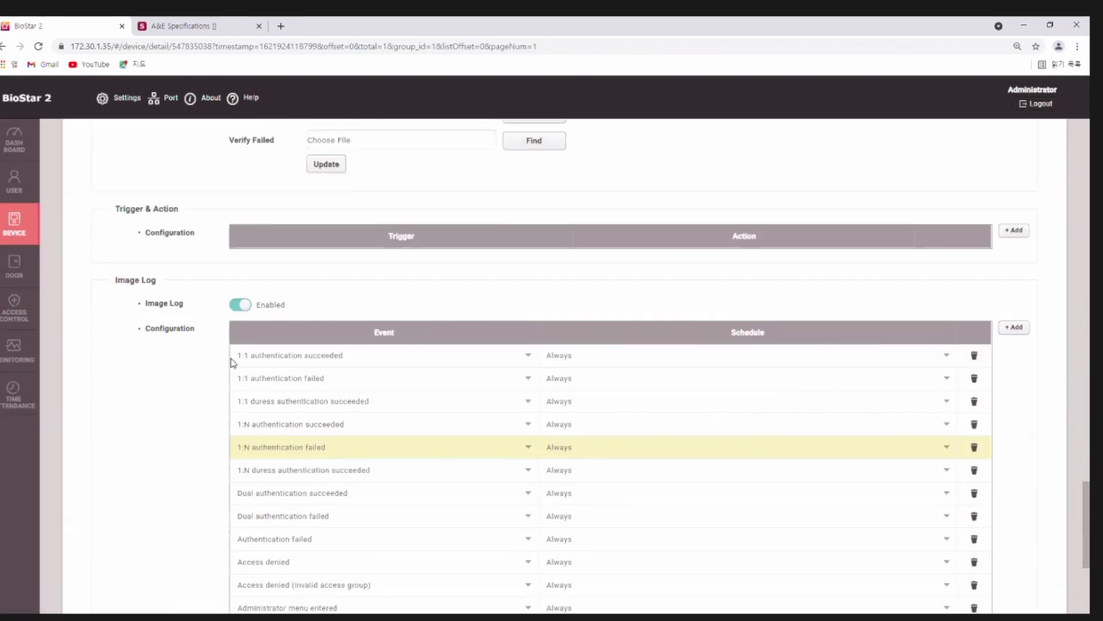
Step: Open the monitoring real-time log, view the authentication event's image on the large screen, and close it
left_click(12, 352)
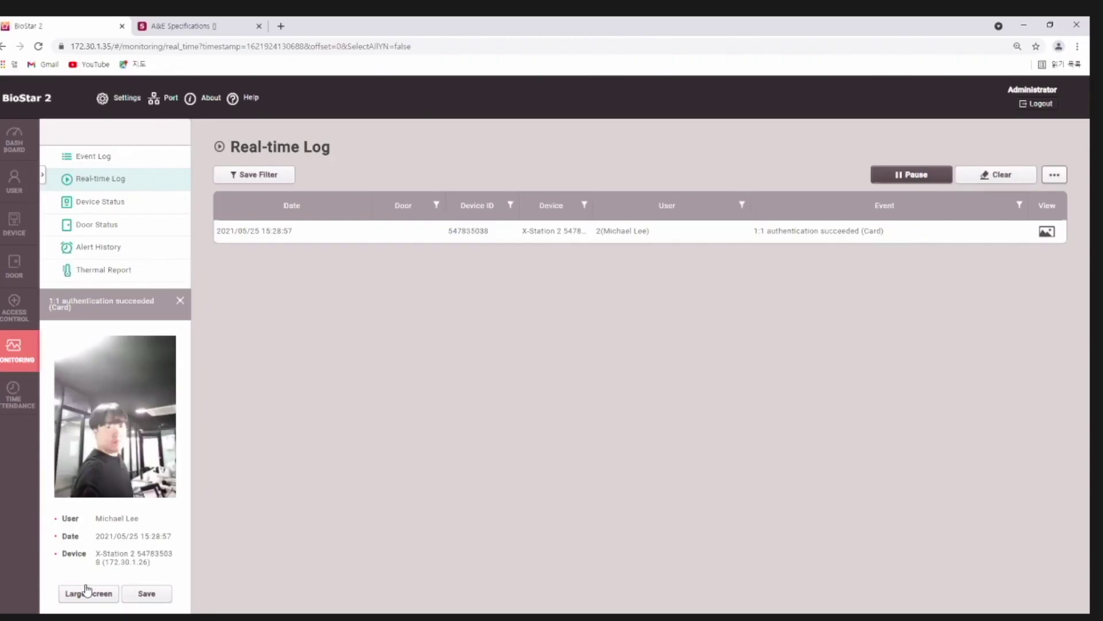
left_click(88, 593)
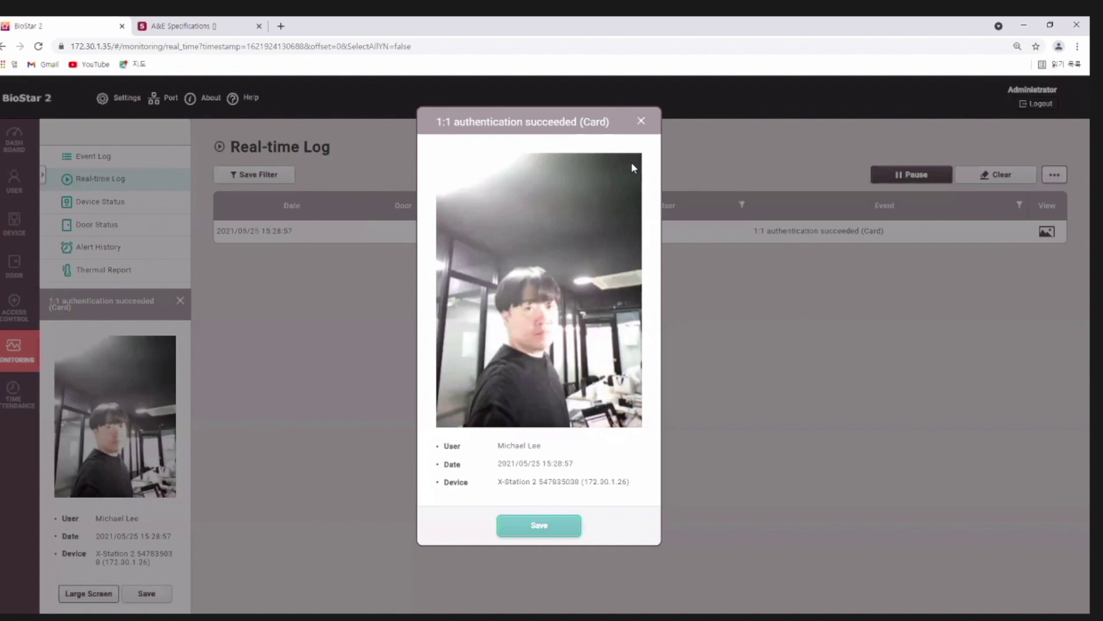
left_click(641, 121)
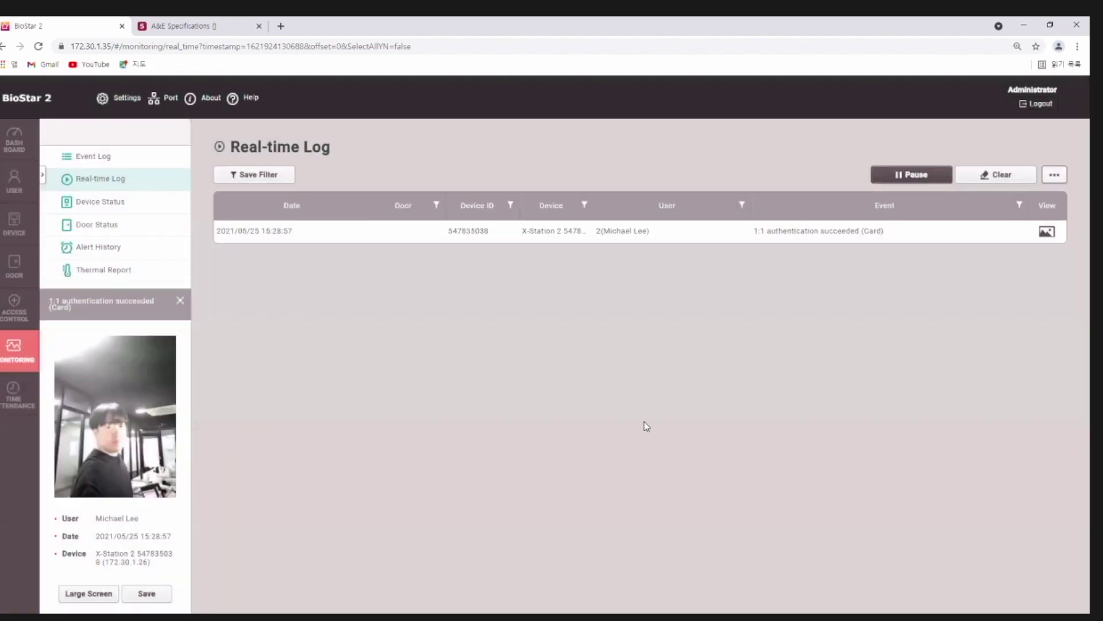